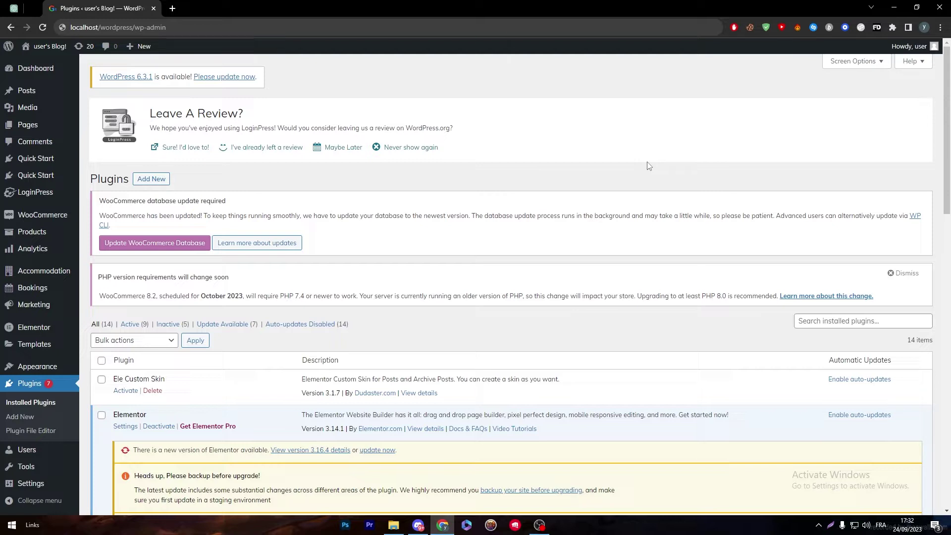
On Add Plugins, dismiss the Elementor, Kirki and Hotel Booking Lite update notices and search 'magento'
{"action": "left_click_drag", "start_coordinate": [943, 99], "coordinate": [910, 119]}
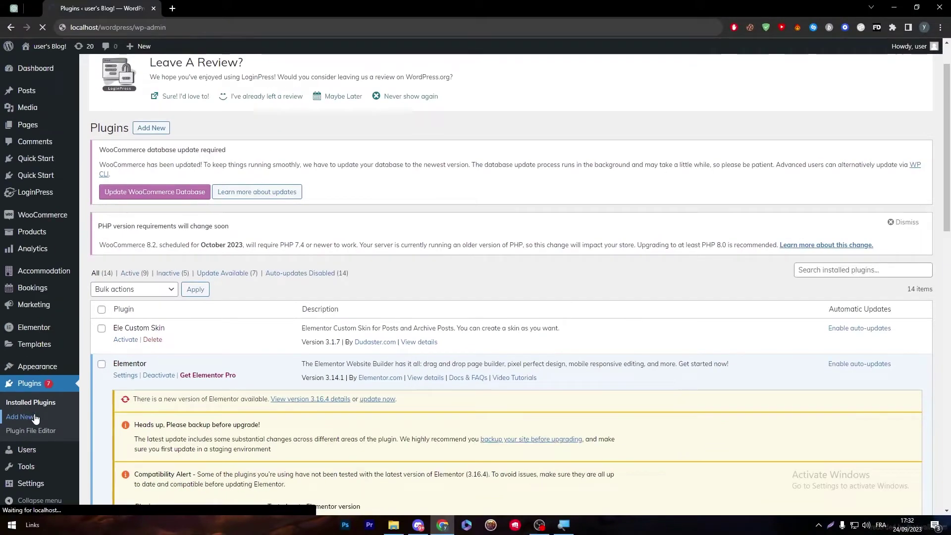
{"action": "left_click", "coordinate": [69, 420]}
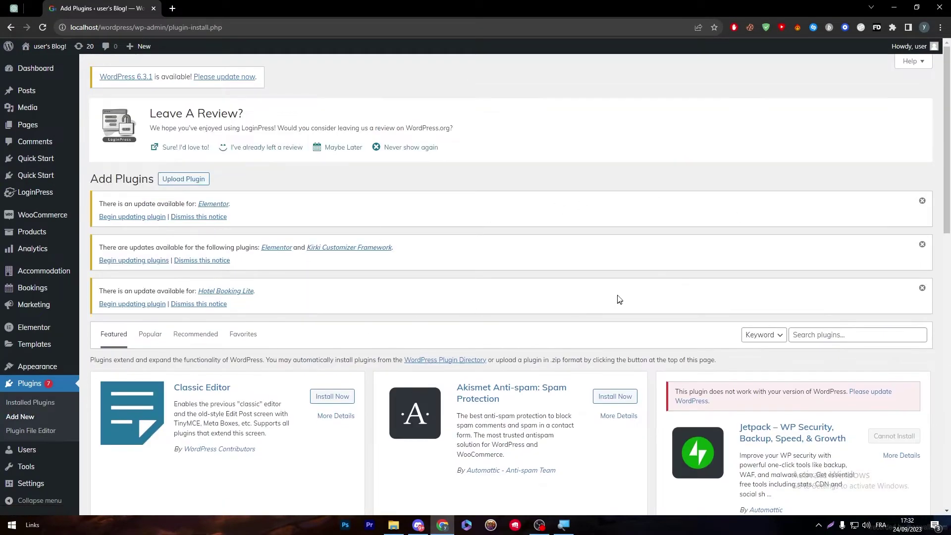
{"action": "left_click", "coordinate": [923, 201]}
{"action": "left_click", "coordinate": [923, 201]}
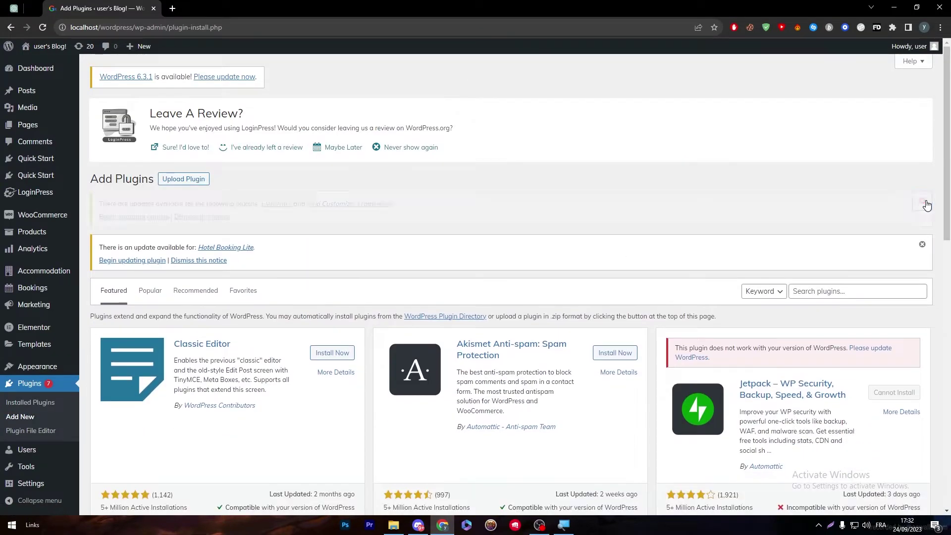
{"action": "left_click", "coordinate": [922, 202]}
{"action": "left_click", "coordinate": [846, 210]}
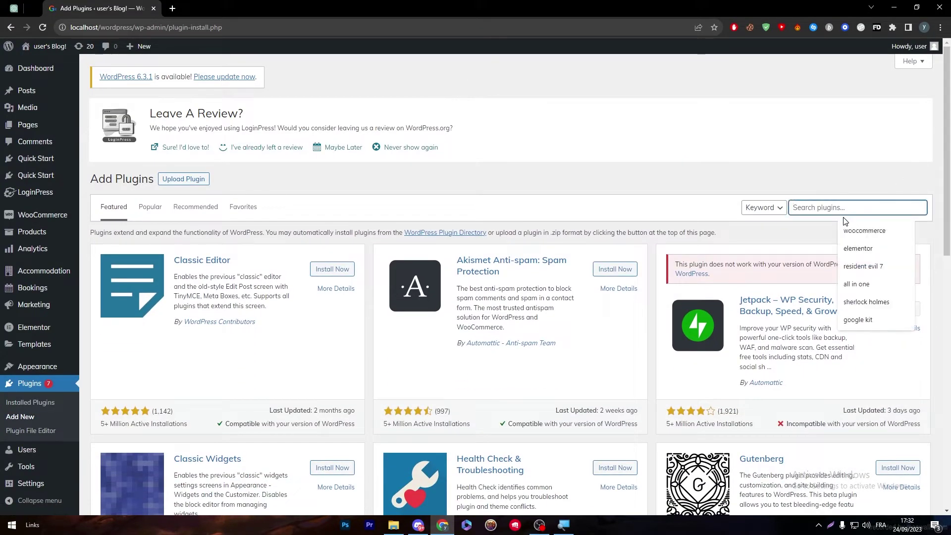
{"action": "type", "text": "magento"}
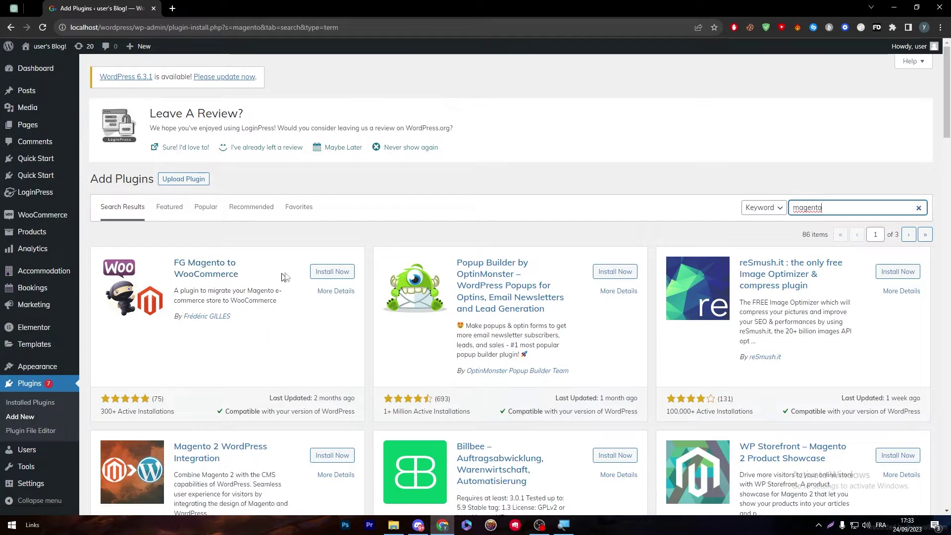
Install and activate the FG Magento to WooCommerce plugin
{"action": "left_click", "coordinate": [331, 278]}
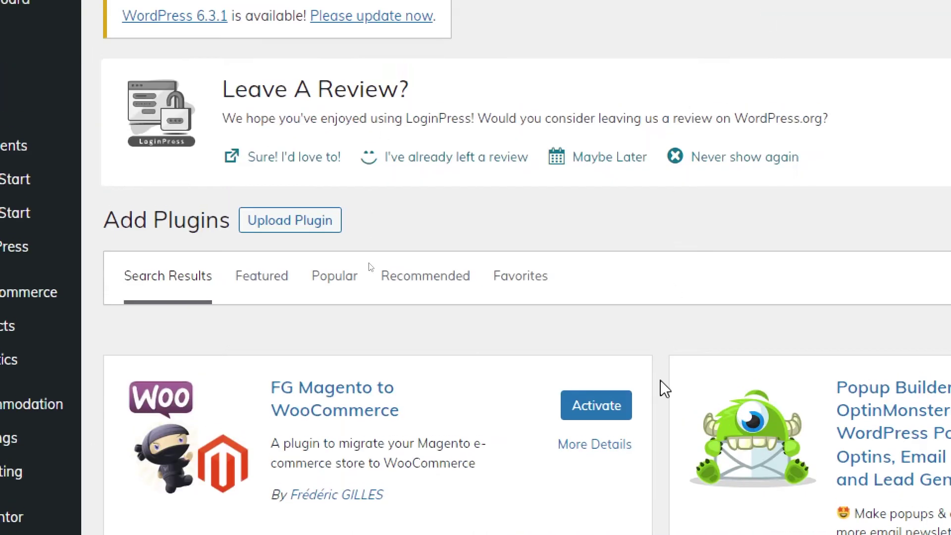
{"action": "left_click", "coordinate": [602, 416]}
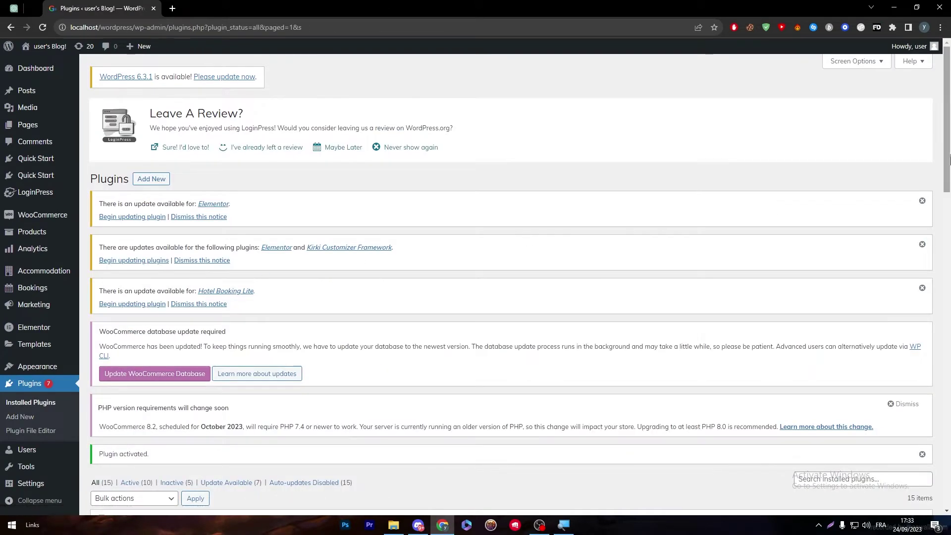
{"action": "left_click_drag", "start_coordinate": [949, 121], "coordinate": [950, 223]}
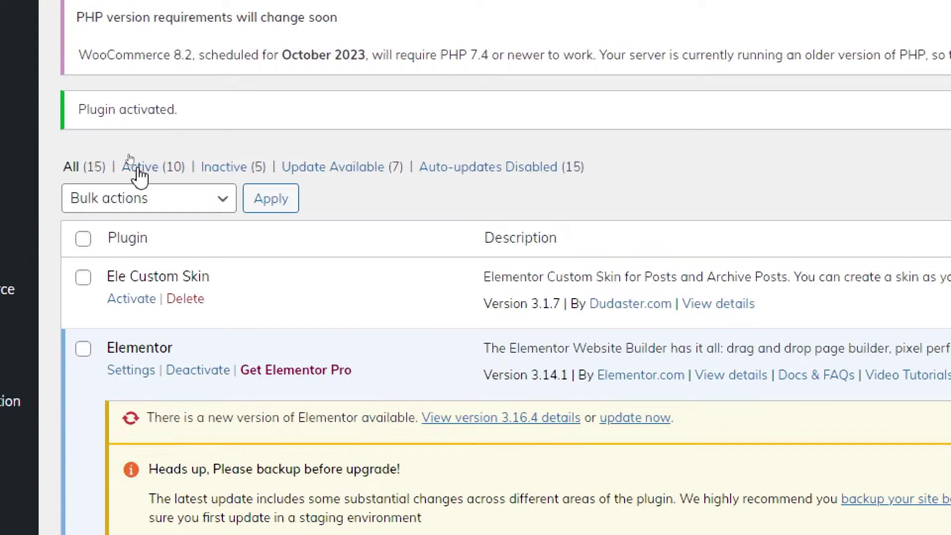
Filter the plugin list to Active (10) and locate the FG Magento to WooCommerce entry
{"action": "left_click", "coordinate": [130, 154]}
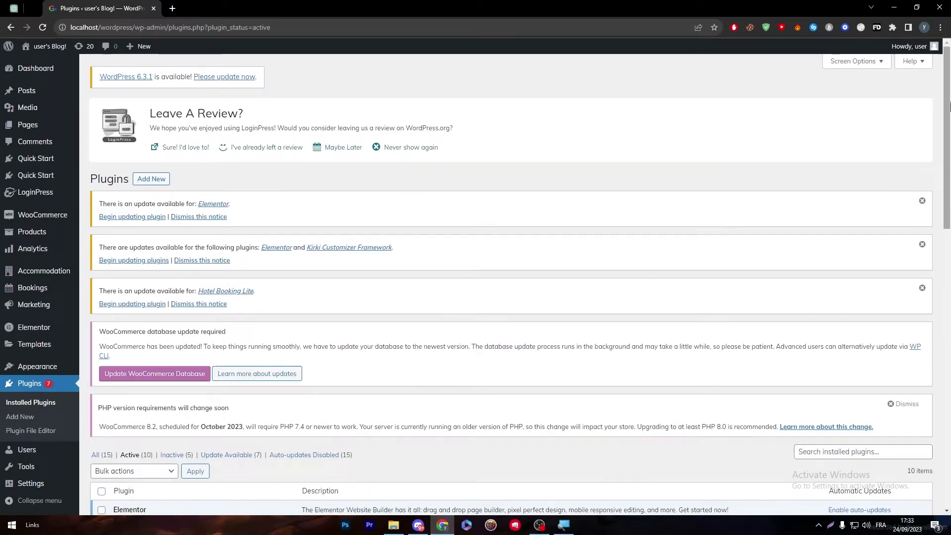
{"action": "left_click_drag", "start_coordinate": [950, 106], "coordinate": [949, 360]}
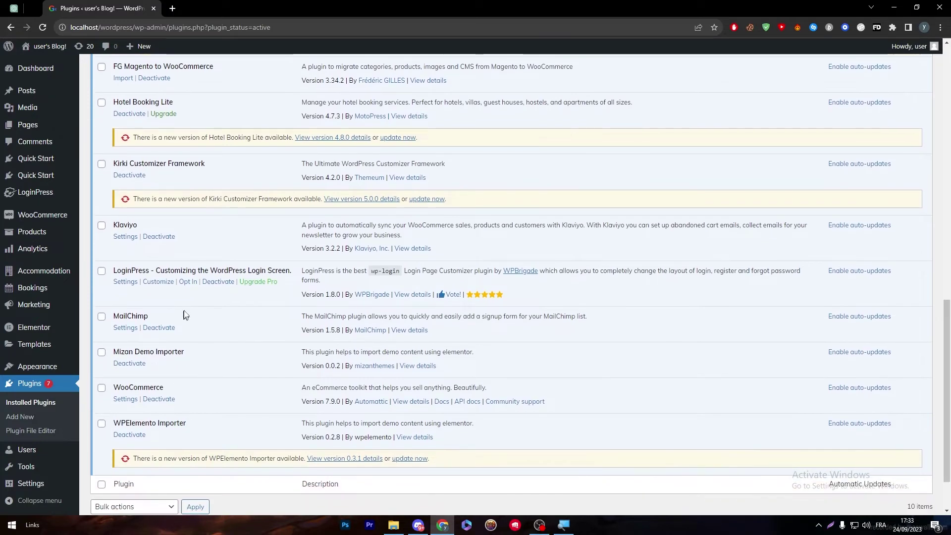
{"action": "scroll", "coordinate": [130, 213], "scroll_direction": "up", "scroll_amount": 2}
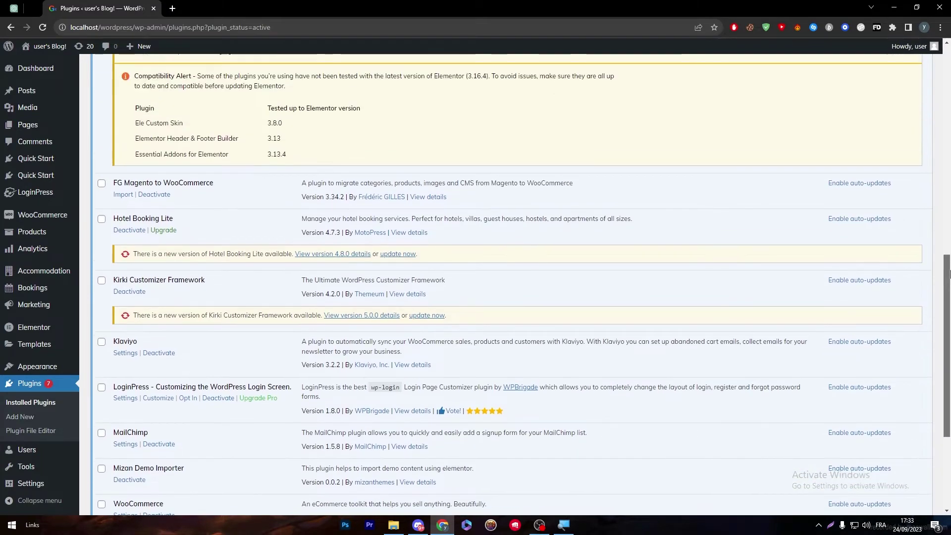
{"action": "left_click_drag", "start_coordinate": [123, 187], "coordinate": [194, 187]}
{"action": "left_click", "coordinate": [166, 220]}
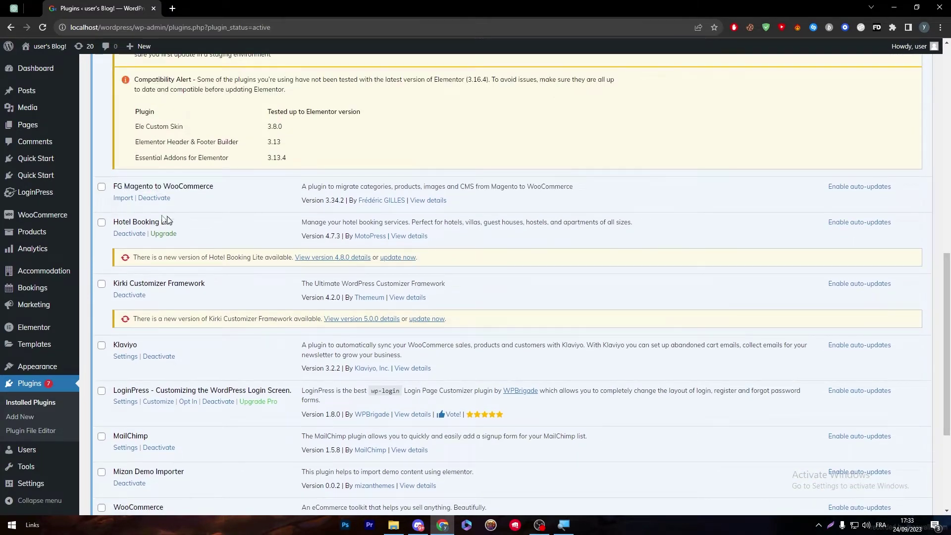
{"action": "left_click_drag", "start_coordinate": [113, 188], "coordinate": [208, 188]}
{"action": "left_click", "coordinate": [239, 195]}
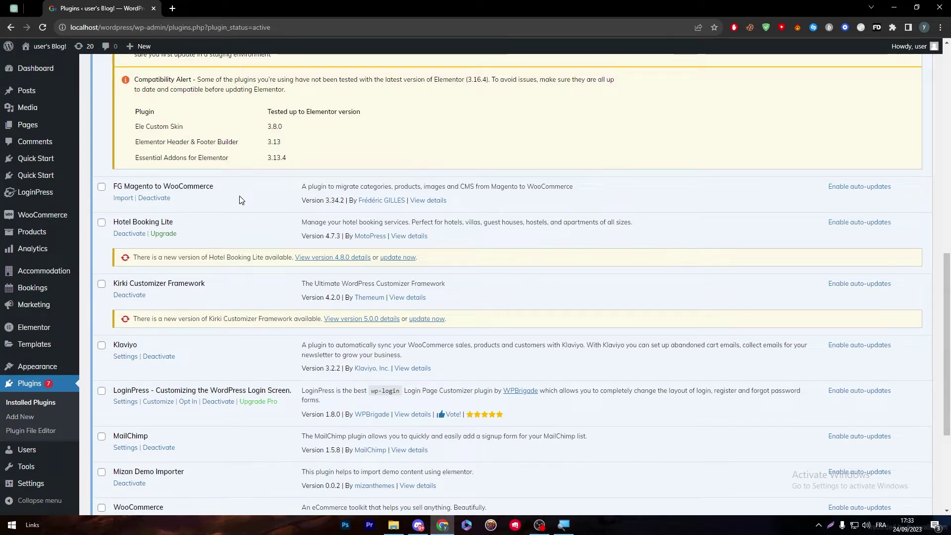
Open the plugin's Import page, scroll to the Magento database parameters, and start a new tab
{"action": "left_click", "coordinate": [116, 200]}
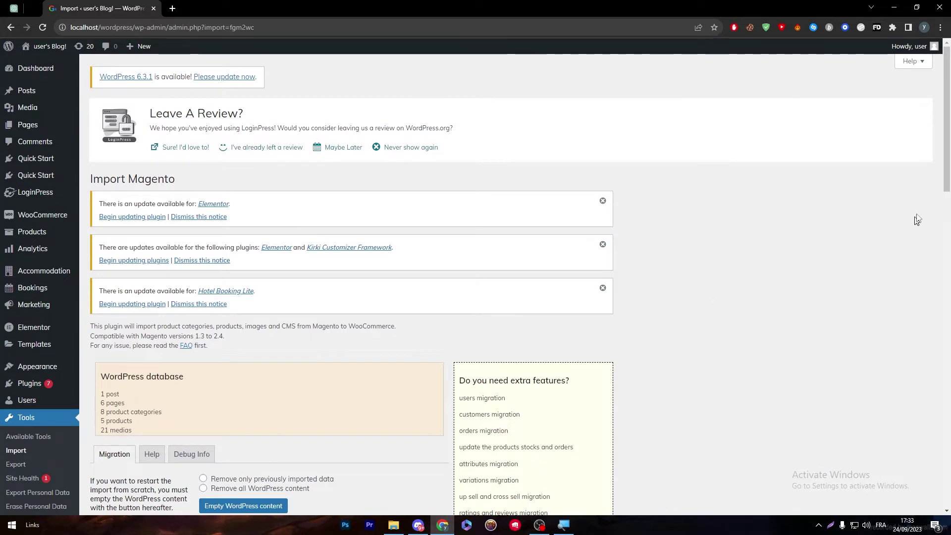
{"action": "scroll", "coordinate": [946, 216], "scroll_direction": "down", "scroll_amount": 5}
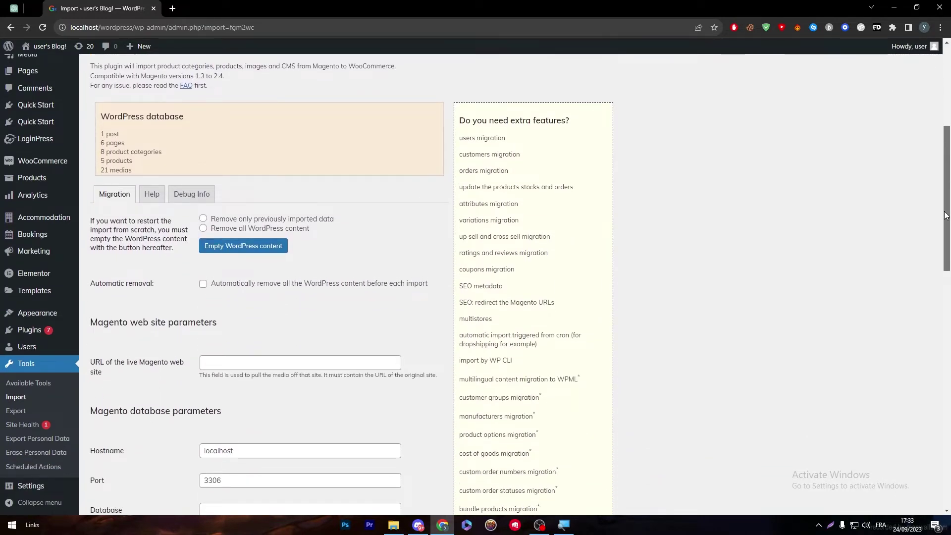
{"action": "left_click_drag", "start_coordinate": [946, 216], "coordinate": [947, 233]}
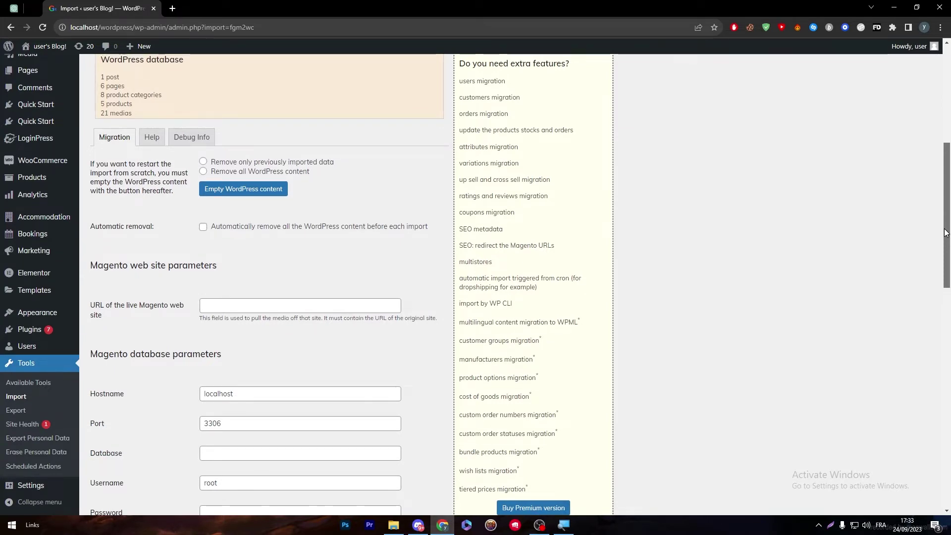
{"action": "left_click_drag", "start_coordinate": [946, 232], "coordinate": [931, 257]}
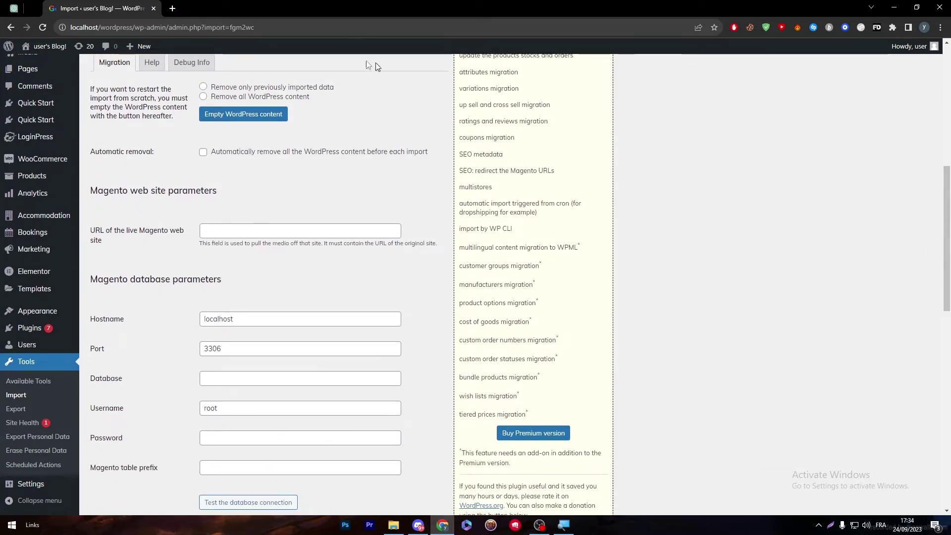
{"action": "left_click", "coordinate": [176, 7]}
Search 'magento', then 'magento login', close the sign-in tab, and return to the empty tab
{"action": "type", "text": "ma"}
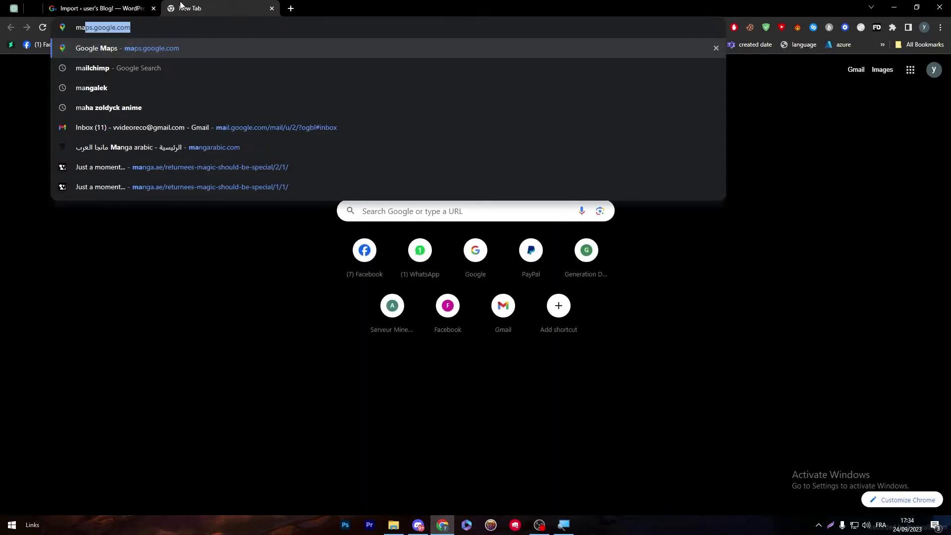
{"action": "type", "text": "gento"}
{"action": "key", "text": "Return"}
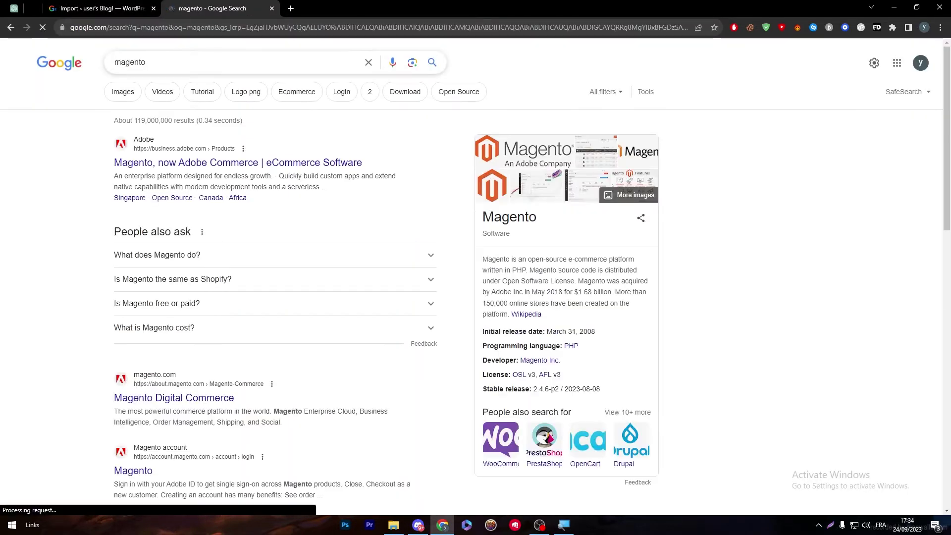
{"action": "left_click", "coordinate": [174, 61]}
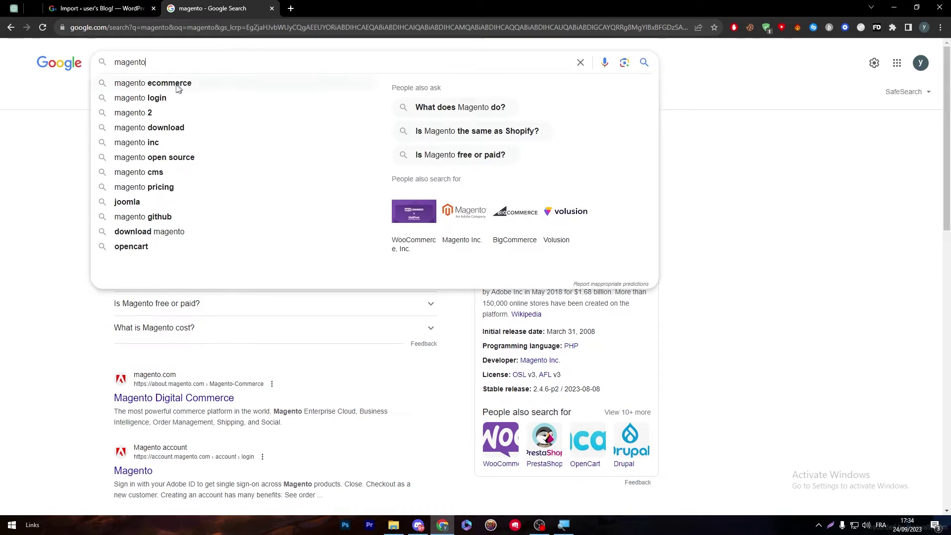
{"action": "left_click", "coordinate": [189, 98]}
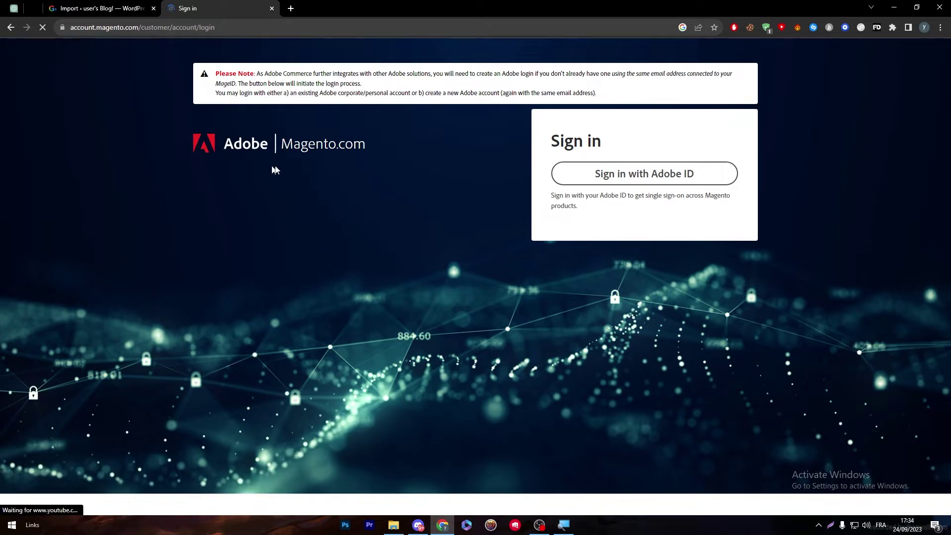
{"action": "left_click", "coordinate": [291, 8]}
{"action": "left_click", "coordinate": [271, 9]}
{"action": "left_click", "coordinate": [133, 6]}
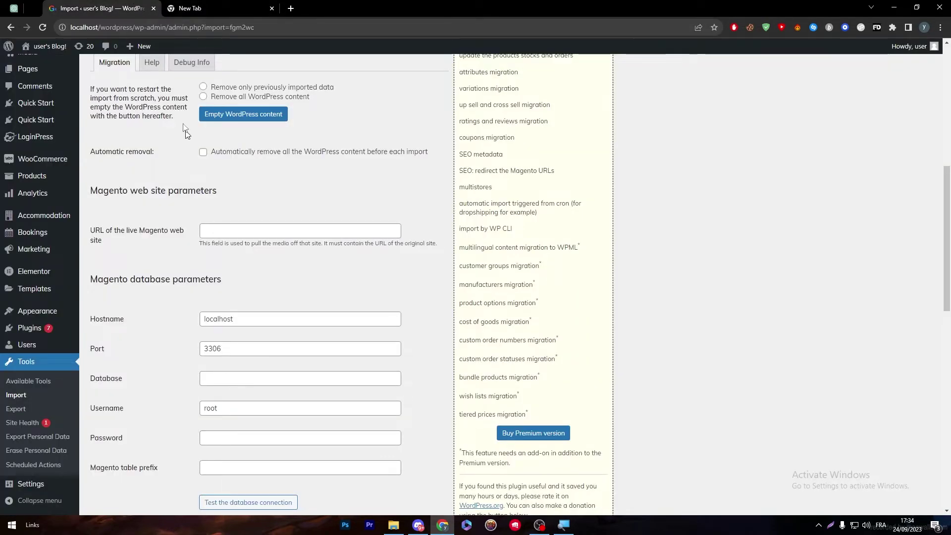
{"action": "left_click", "coordinate": [194, 12]}
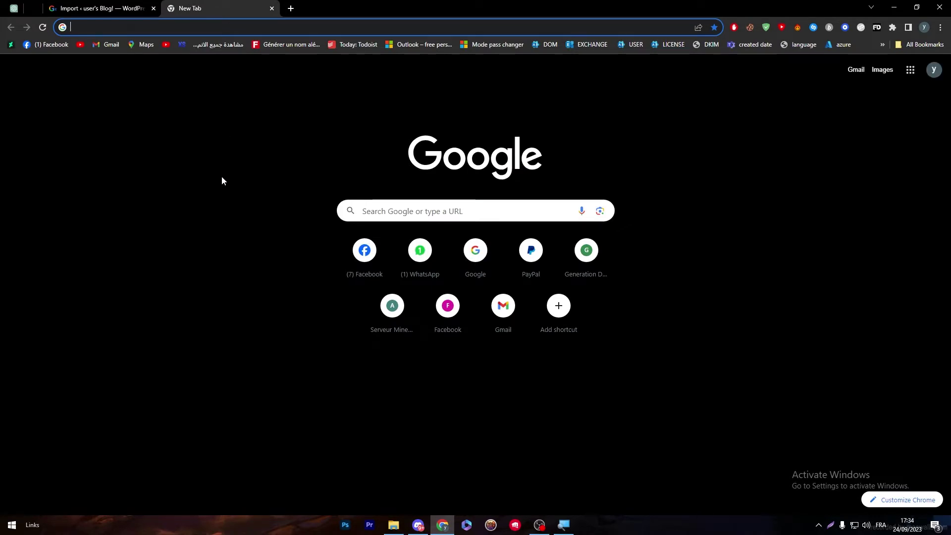
Search 'magento woocommerce plugin' and open the FG Magento result and another result in background tabs
{"action": "type", "text": "magento"}
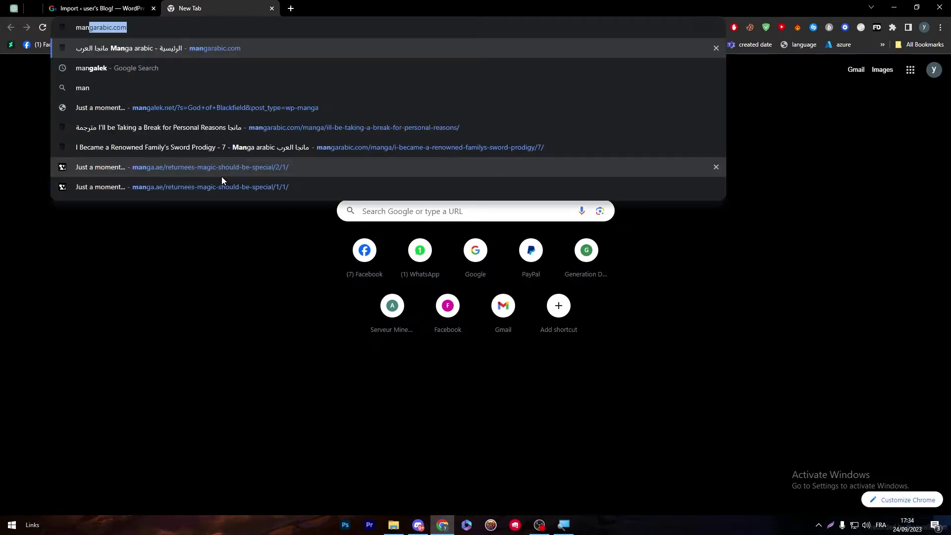
{"action": "type", "text": " woocom"}
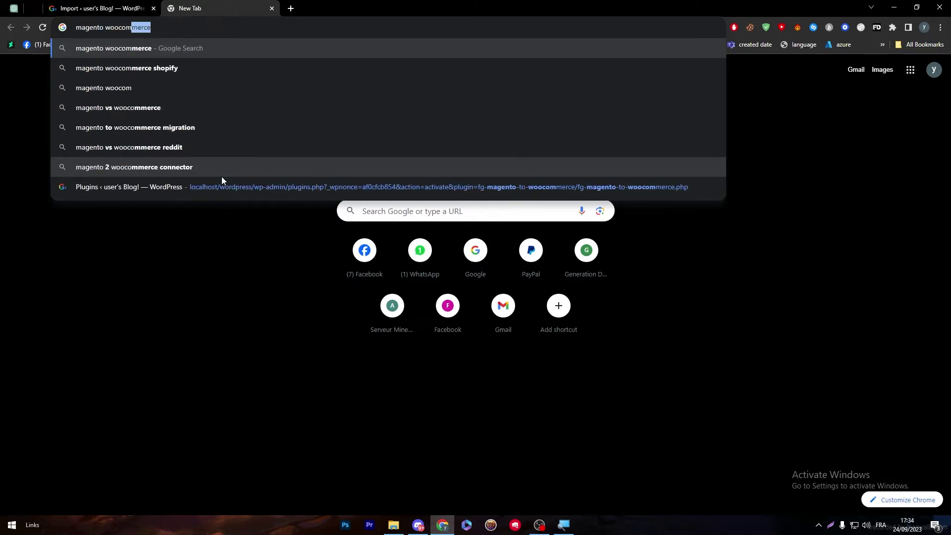
{"action": "type", "text": "merce plugin"}
{"action": "key", "text": "Return"}
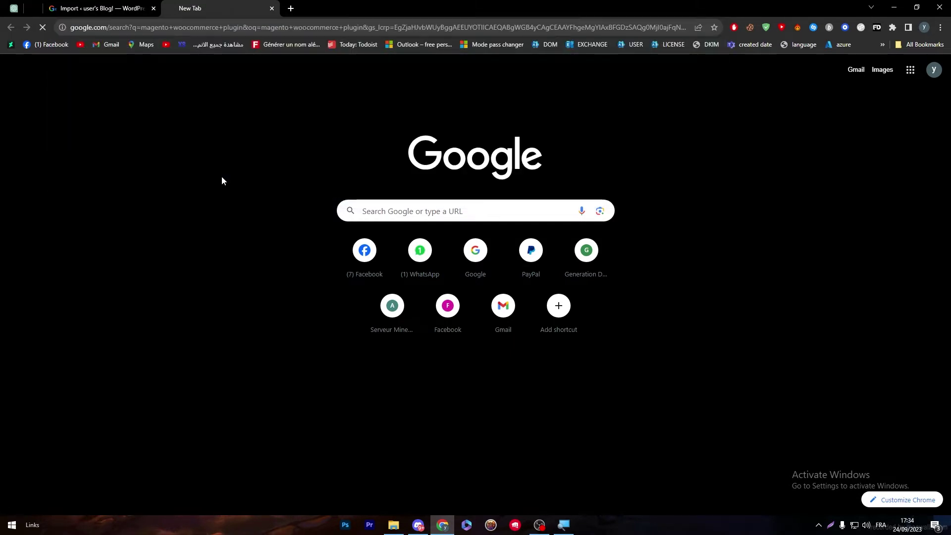
{"action": "middle_click", "coordinate": [198, 173]}
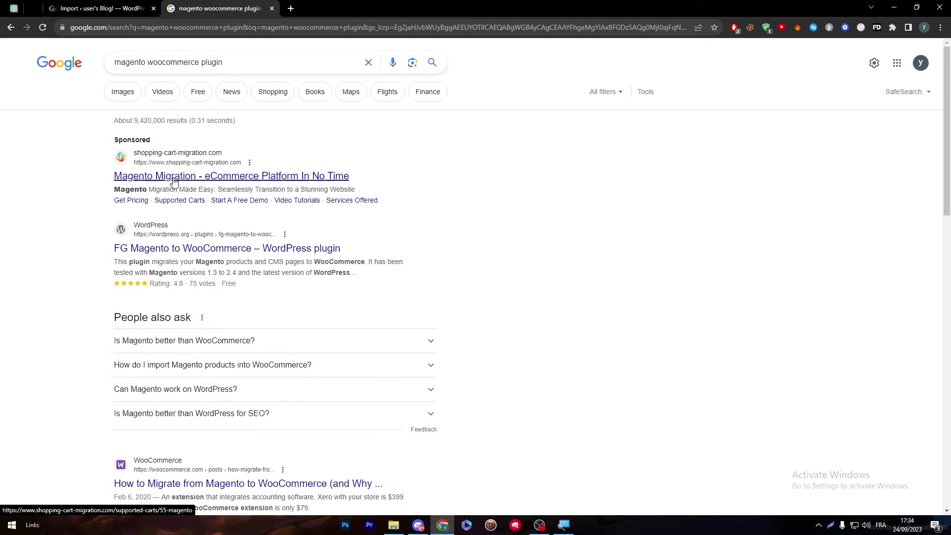
{"action": "middle_click", "coordinate": [166, 249]}
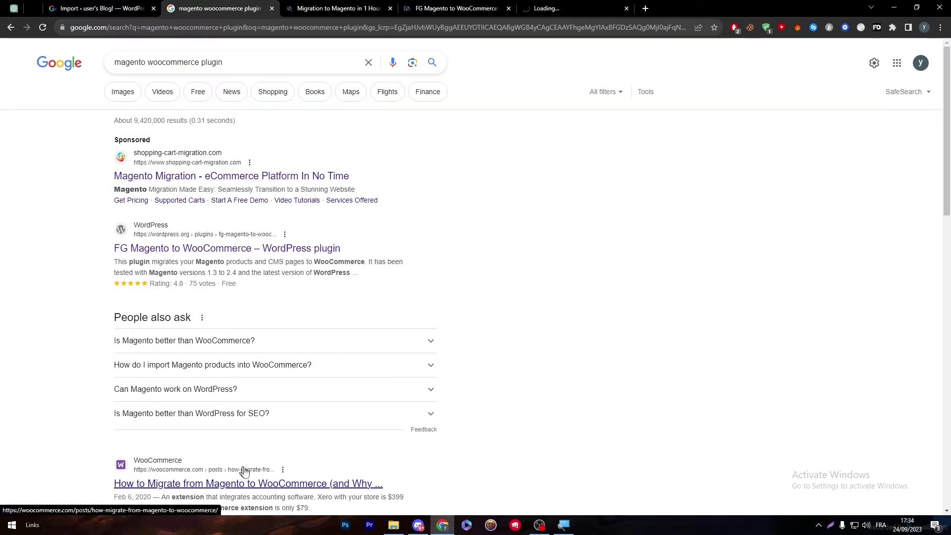
Switch to the WooCommerce migration article and close the FG Magento and sponsored migration tabs
{"action": "left_click", "coordinate": [559, 8]}
{"action": "left_click", "coordinate": [508, 8]}
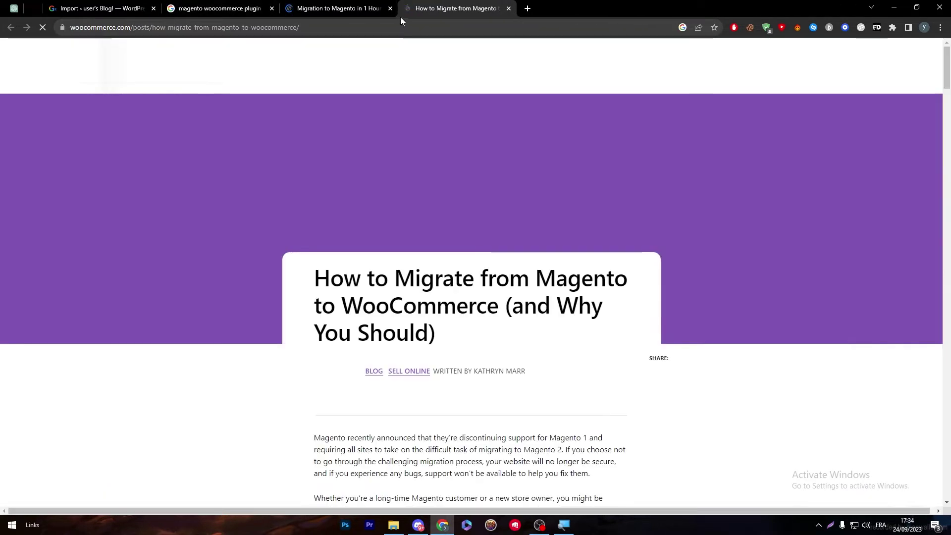
{"action": "left_click", "coordinate": [390, 9]}
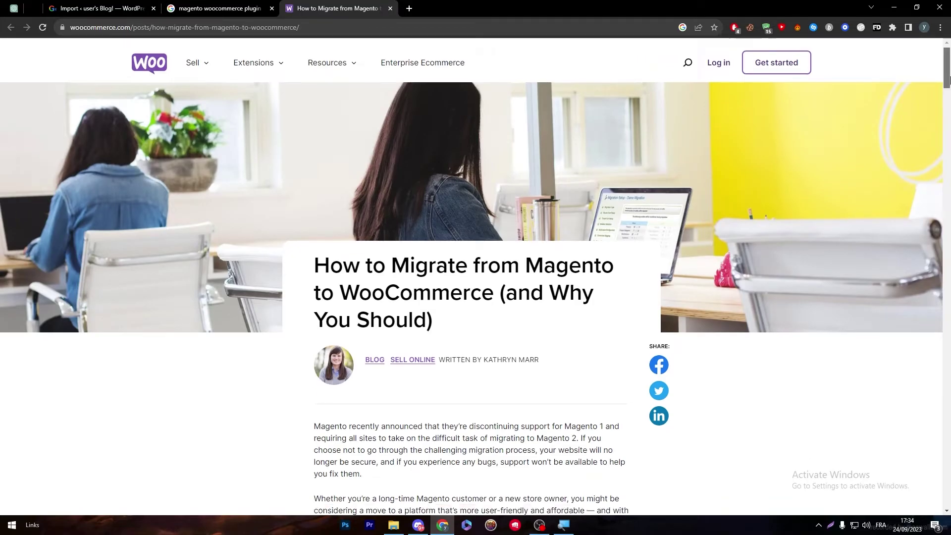
{"action": "left_click_drag", "start_coordinate": [948, 80], "coordinate": [940, 119]}
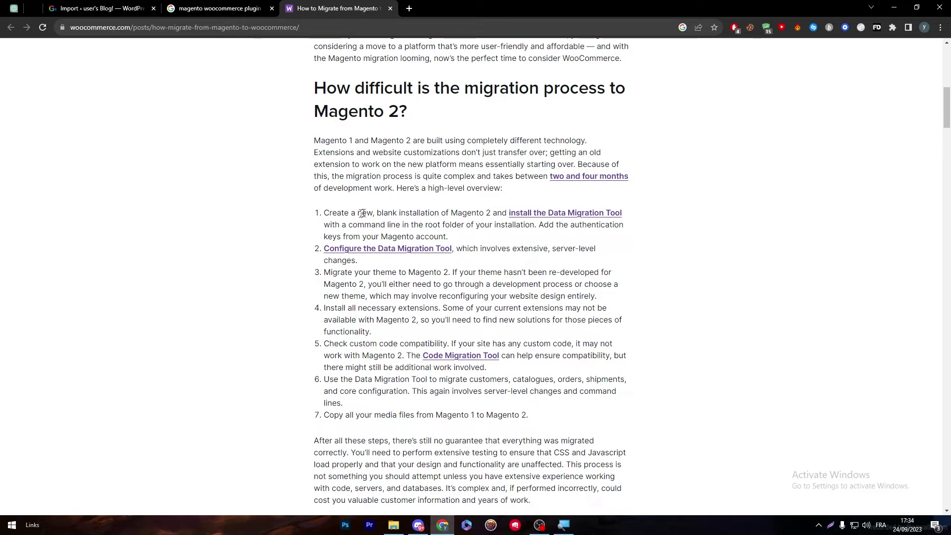
Read the migration overview and open its 'install the Data Migration Tool' guide in a new tab
{"action": "left_click_drag", "start_coordinate": [336, 217], "coordinate": [483, 216]}
{"action": "left_click", "coordinate": [500, 197]}
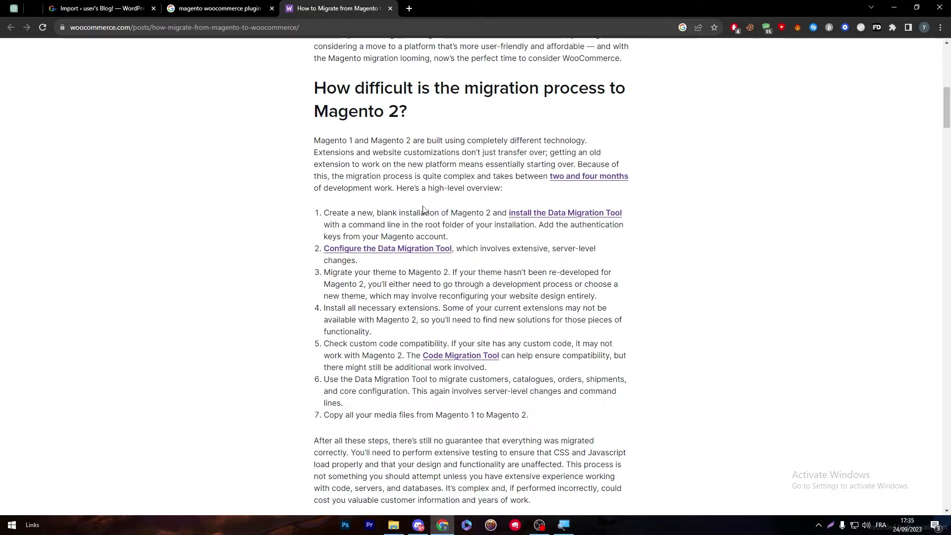
{"action": "middle_click", "coordinate": [552, 213]}
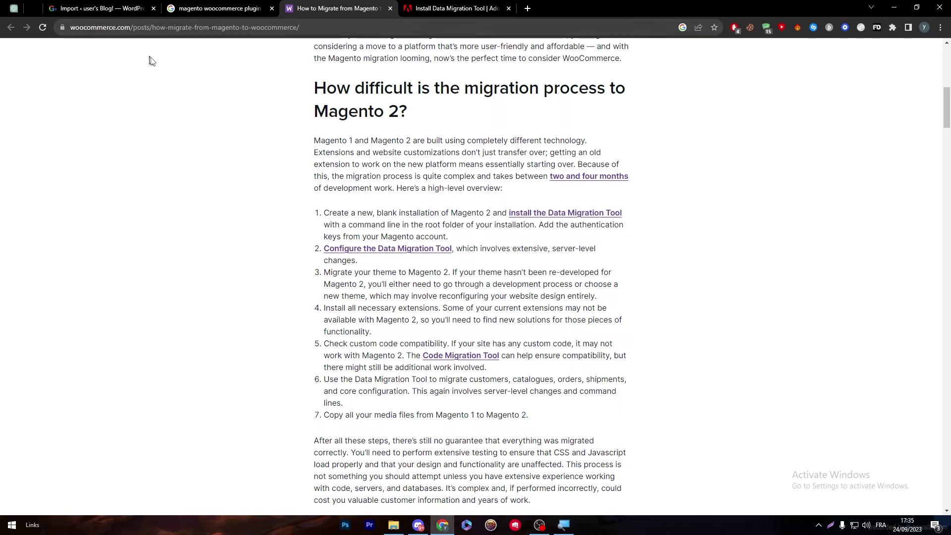
{"action": "left_click", "coordinate": [458, 8]}
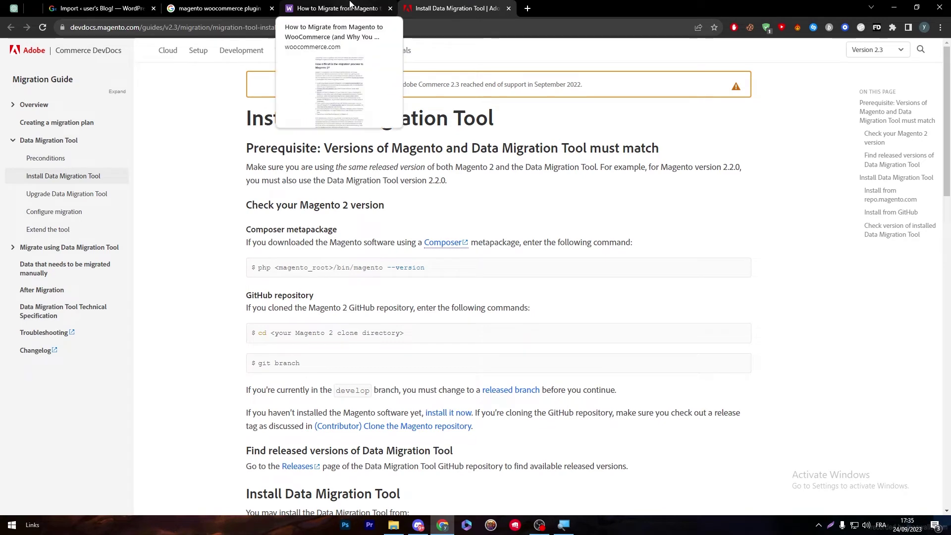
{"action": "left_click_drag", "start_coordinate": [261, 119], "coordinate": [488, 119]}
{"action": "left_click", "coordinate": [474, 112]}
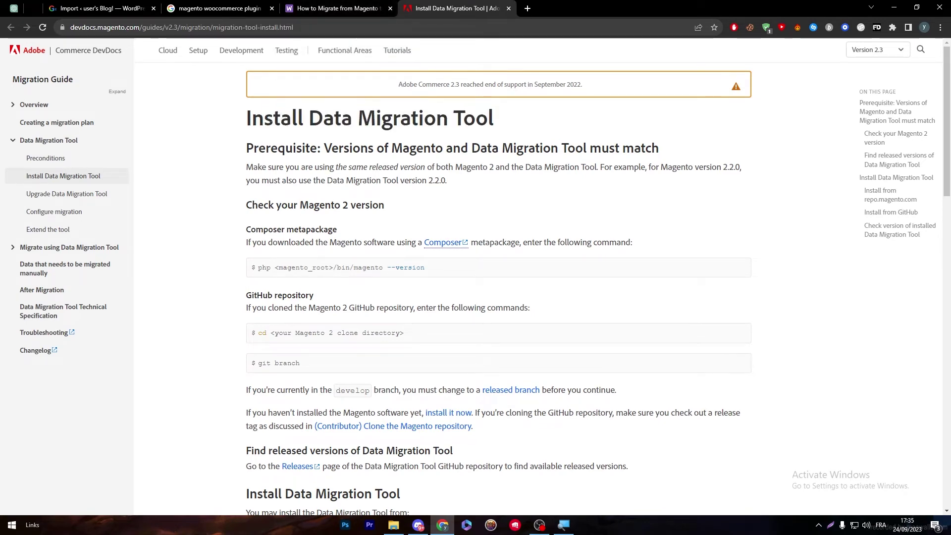
{"action": "triple_click", "coordinate": [271, 118]}
{"action": "left_click", "coordinate": [474, 135]}
{"action": "scroll", "coordinate": [474, 134], "scroll_direction": "down", "scroll_amount": 10}
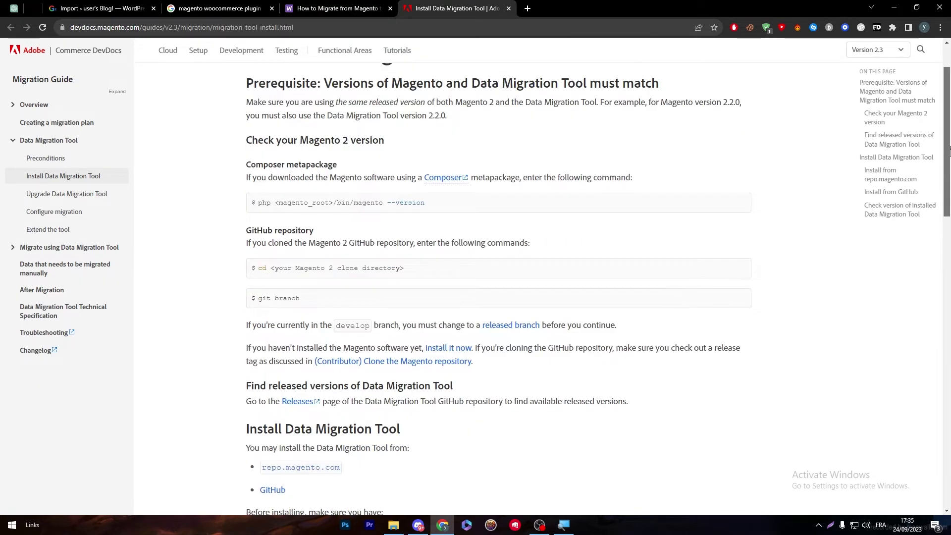
{"action": "scroll", "coordinate": [397, 74], "scroll_direction": "up", "scroll_amount": 10}
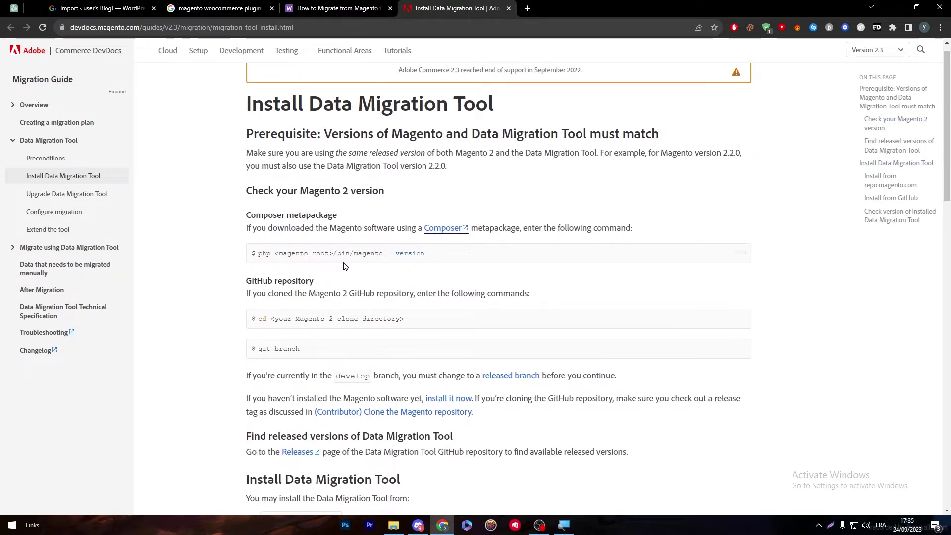
{"action": "scroll", "coordinate": [859, 243], "scroll_direction": "down", "scroll_amount": 12}
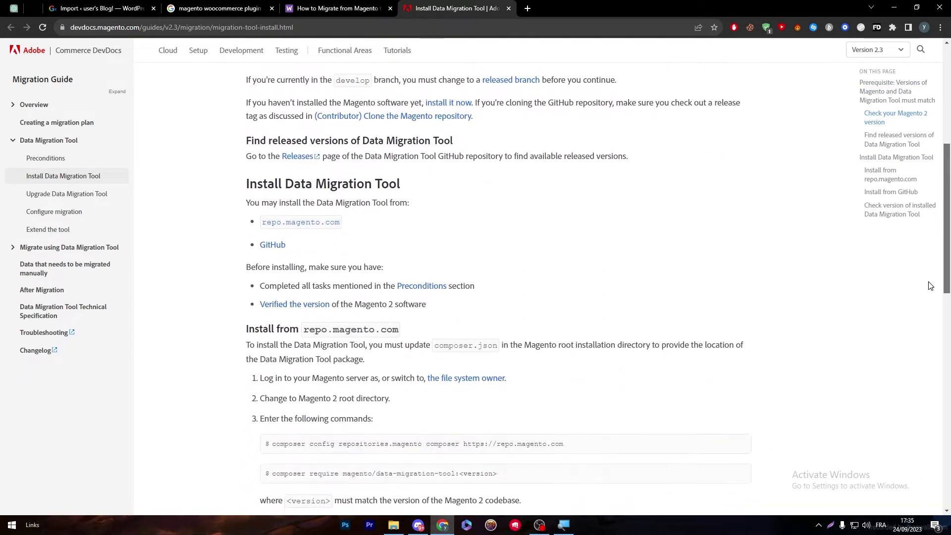
{"action": "scroll", "coordinate": [926, 376], "scroll_direction": "down", "scroll_amount": 5}
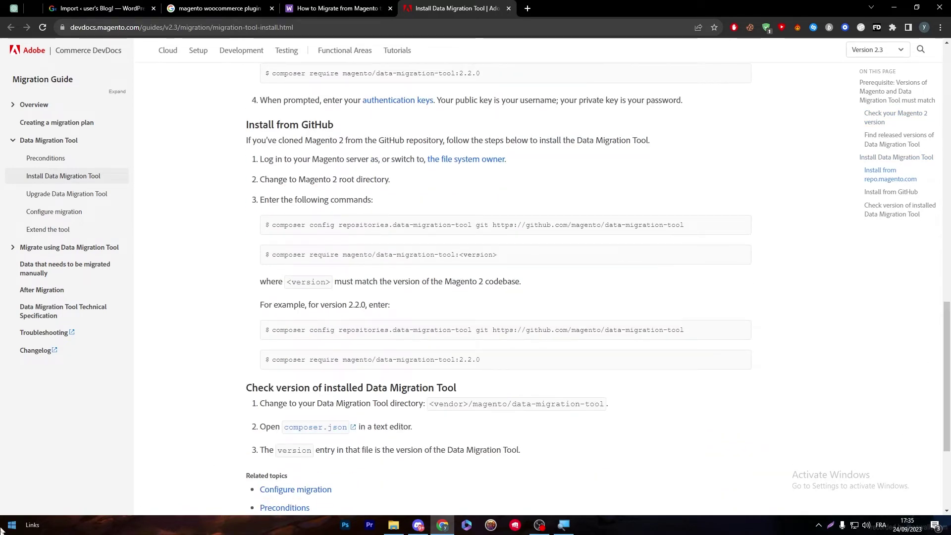
Launch Command Prompt from the 'command' search and close it again
{"action": "left_click", "coordinate": [12, 526]}
{"action": "type", "text": "command"}
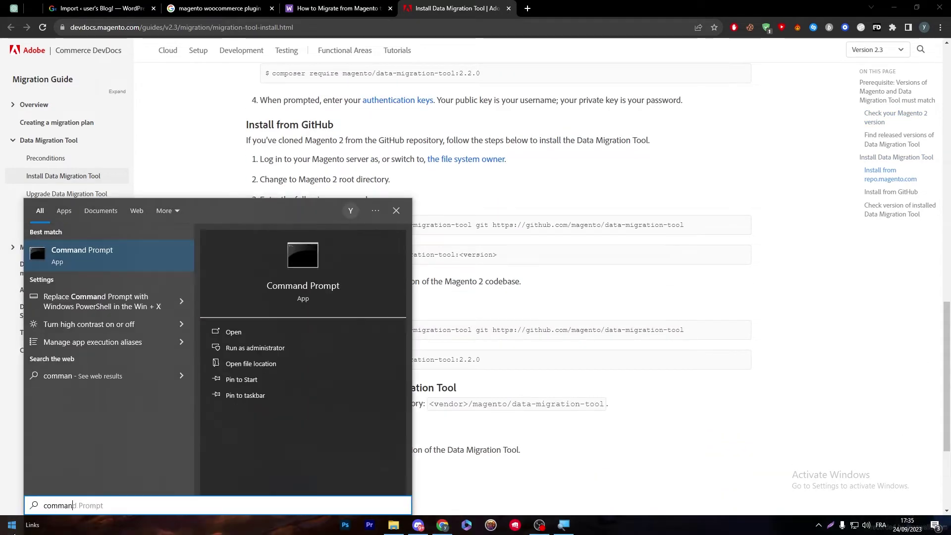
{"action": "key", "text": "Return"}
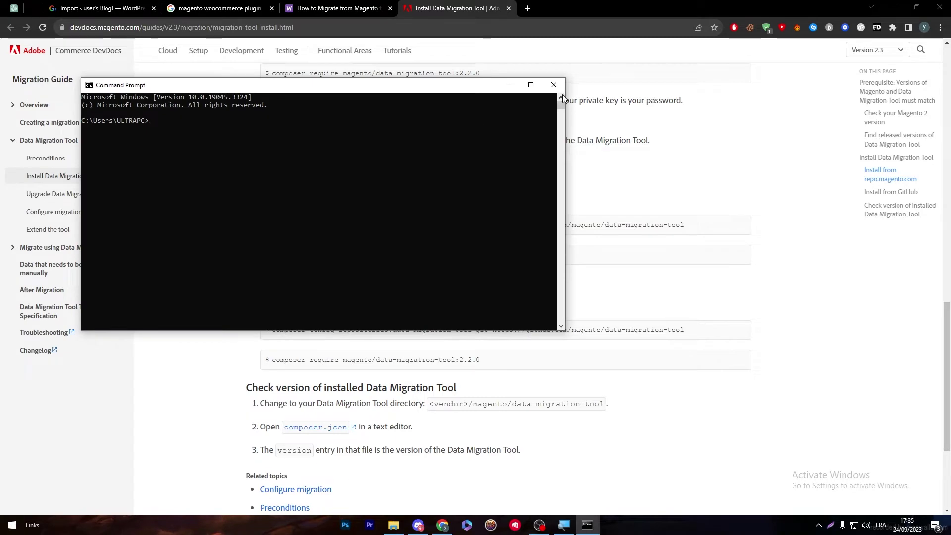
{"action": "left_click", "coordinate": [551, 84]}
{"action": "scroll", "coordinate": [341, 218], "scroll_direction": "up", "scroll_amount": 10}
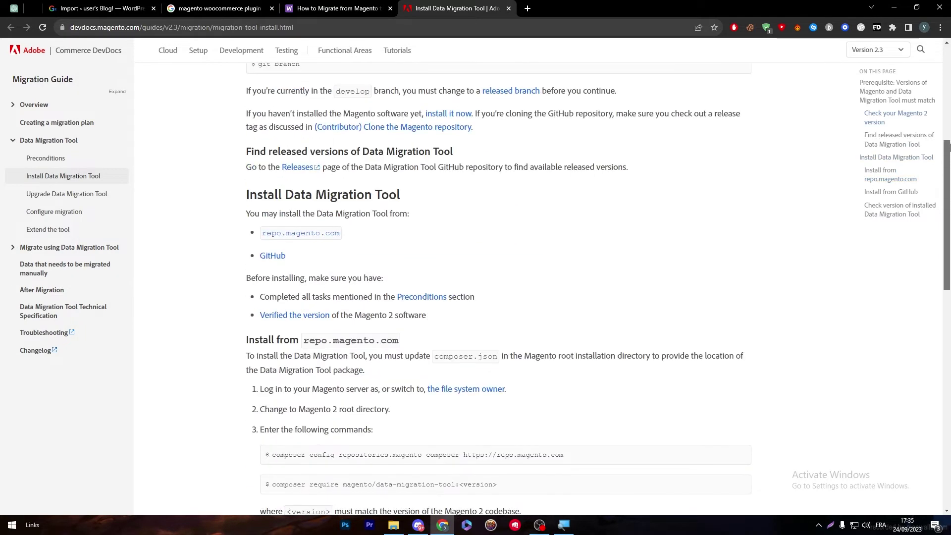
{"action": "scroll", "coordinate": [341, 231], "scroll_direction": "up", "scroll_amount": 3}
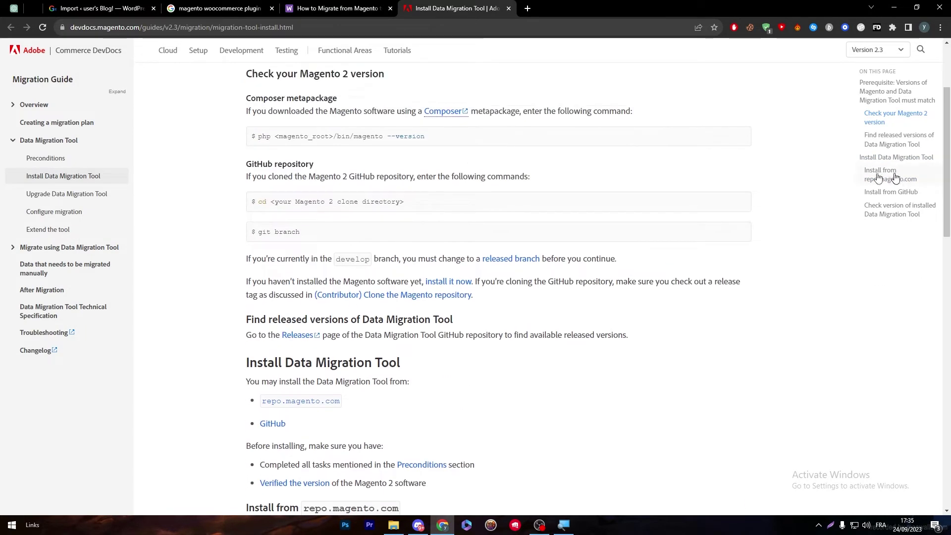
Launch and close Windows PowerShell, then close the Data Migration Tool docs tab
{"action": "left_click", "coordinate": [18, 528]}
{"action": "type", "text": "powershell"}
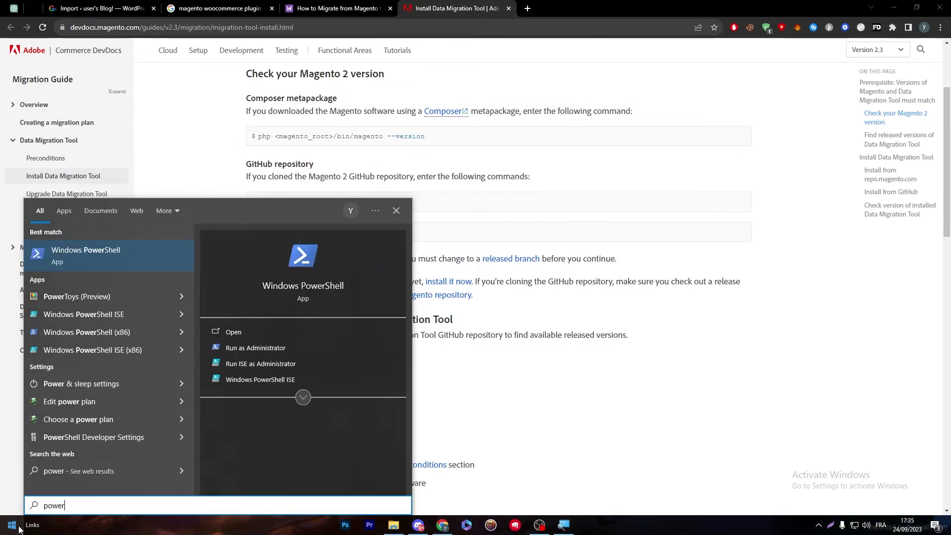
{"action": "key", "text": "Return"}
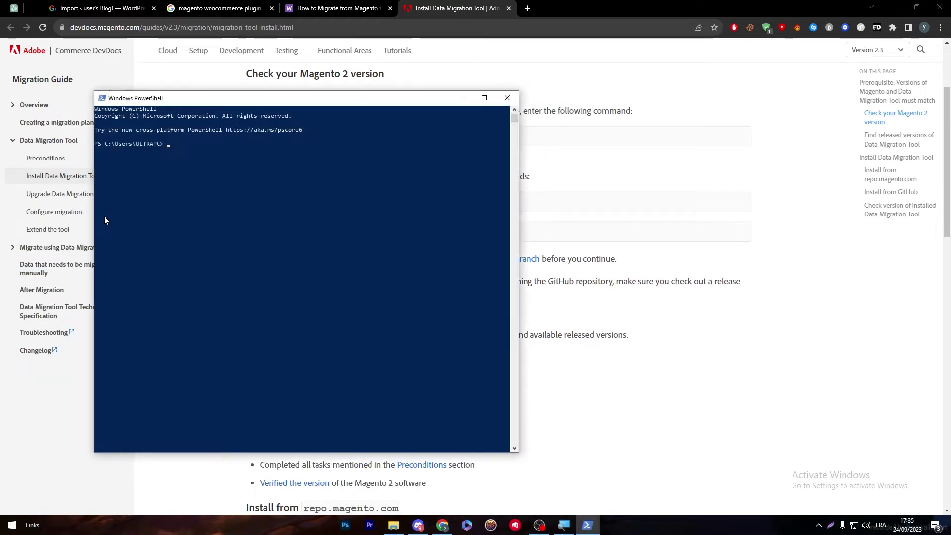
{"action": "left_click", "coordinate": [507, 98]}
{"action": "left_click", "coordinate": [508, 9]}
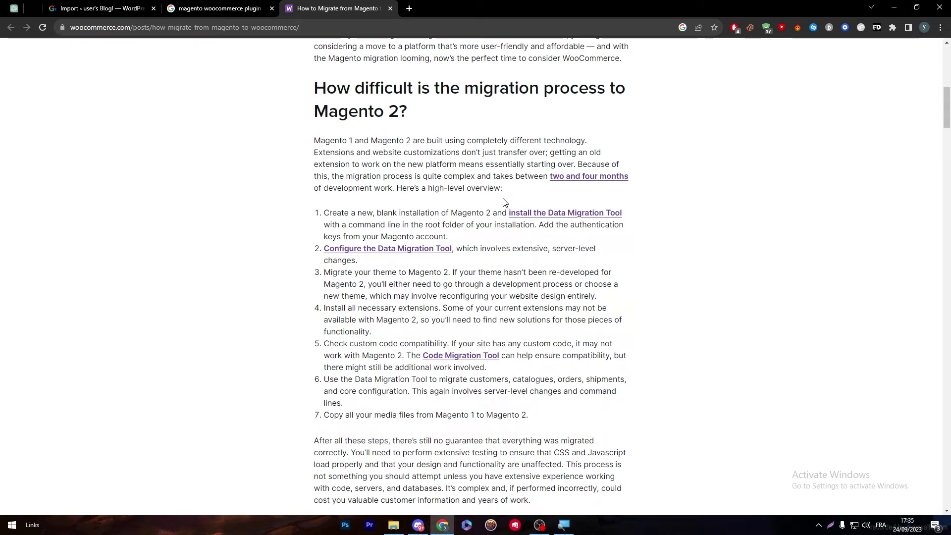
Scroll to the WooCommerce vs. Magento section and highlight words in its heading
{"action": "scroll", "coordinate": [948, 114], "scroll_direction": "down", "scroll_amount": 3}
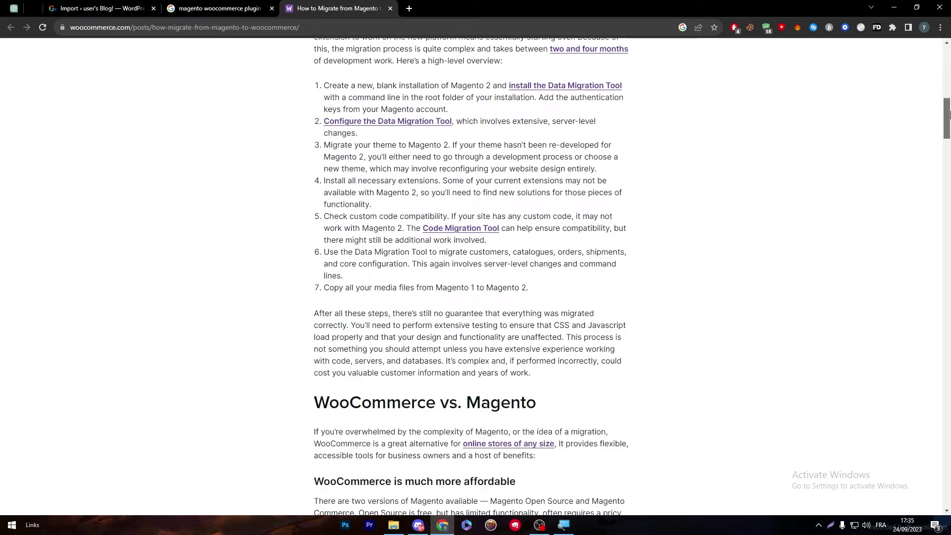
{"action": "mouse_move", "coordinate": [949, 114]}
{"action": "left_mouse_down"}
{"action": "mouse_move", "coordinate": [948, 100]}
{"action": "mouse_move", "coordinate": [948, 157]}
{"action": "mouse_move", "coordinate": [948, 132]}
{"action": "left_mouse_up"}
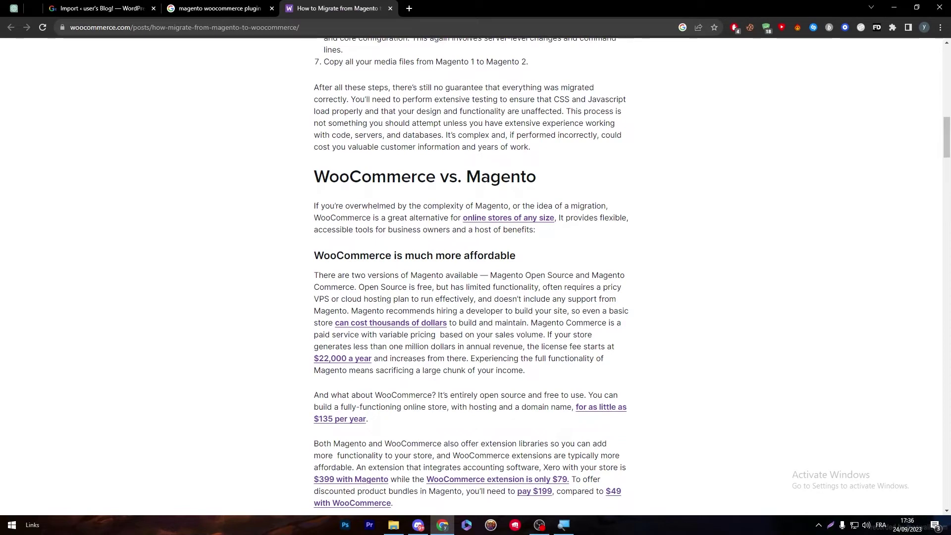
{"action": "left_click_drag", "start_coordinate": [502, 170], "coordinate": [339, 173]}
{"action": "left_click", "coordinate": [338, 173]}
{"action": "double_click", "coordinate": [547, 185]}
{"action": "left_click", "coordinate": [547, 185]}
{"action": "double_click", "coordinate": [547, 185]}
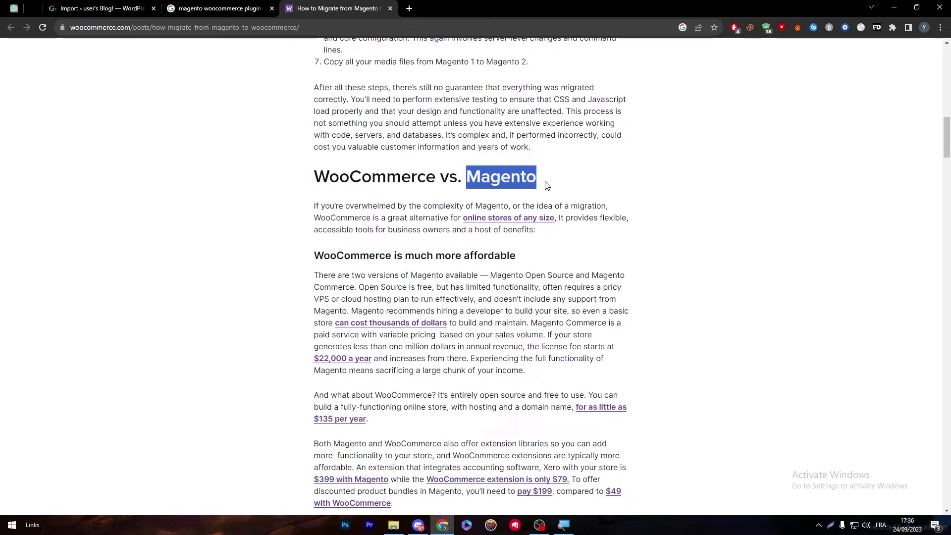
{"action": "left_click", "coordinate": [547, 185]}
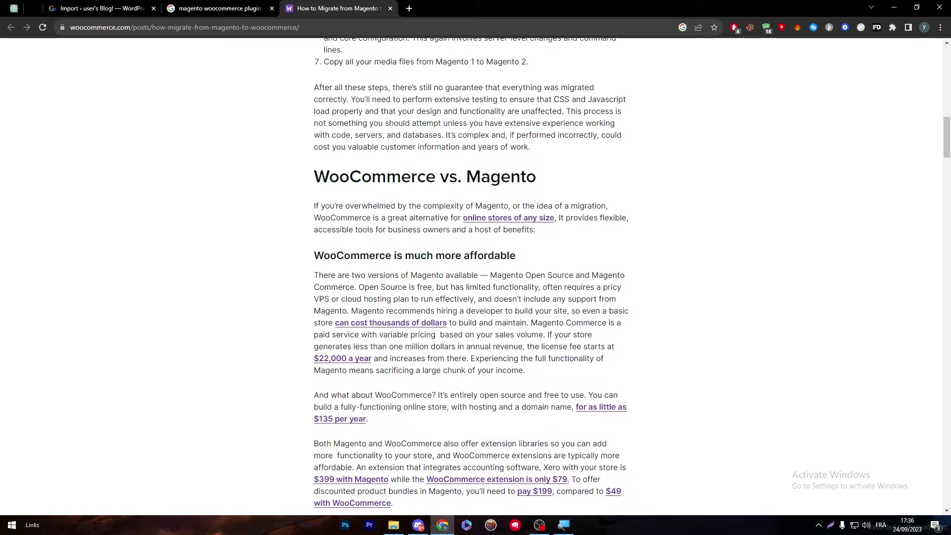
Highlight 'Magento' and then 'WooCommerce' in the comparison heading while reading it
{"action": "left_click_drag", "start_coordinate": [401, 177], "coordinate": [328, 177]}
{"action": "left_click", "coordinate": [328, 177]}
{"action": "double_click", "coordinate": [502, 177]}
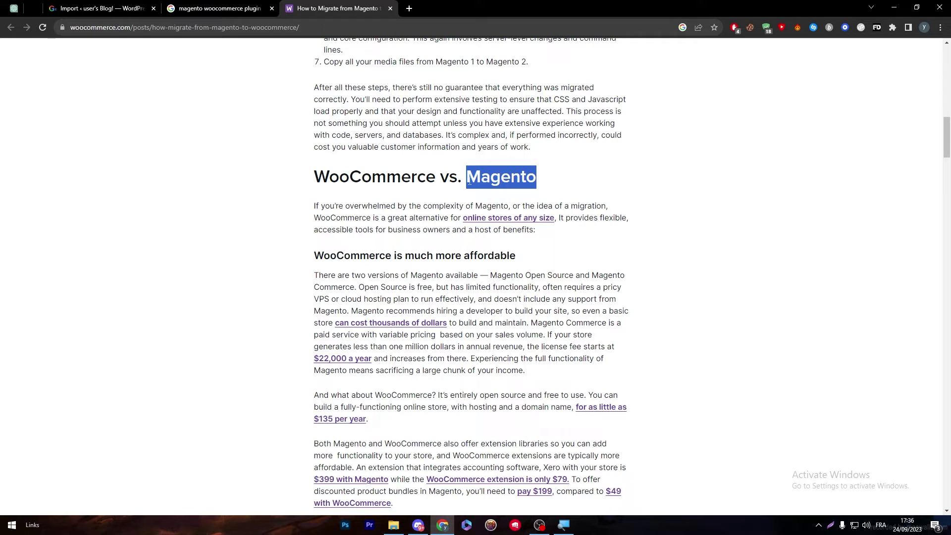
{"action": "left_click_drag", "start_coordinate": [425, 178], "coordinate": [309, 181]}
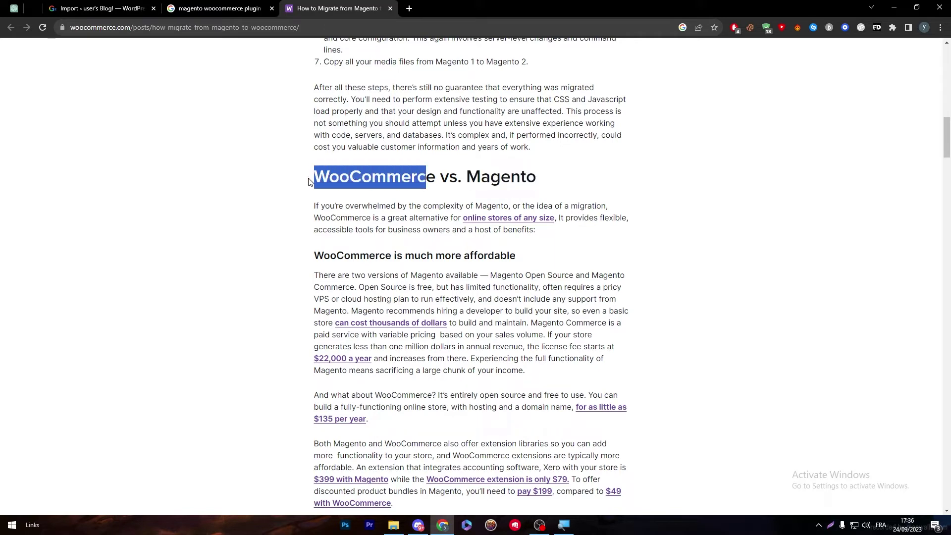
{"action": "left_click", "coordinate": [309, 181]}
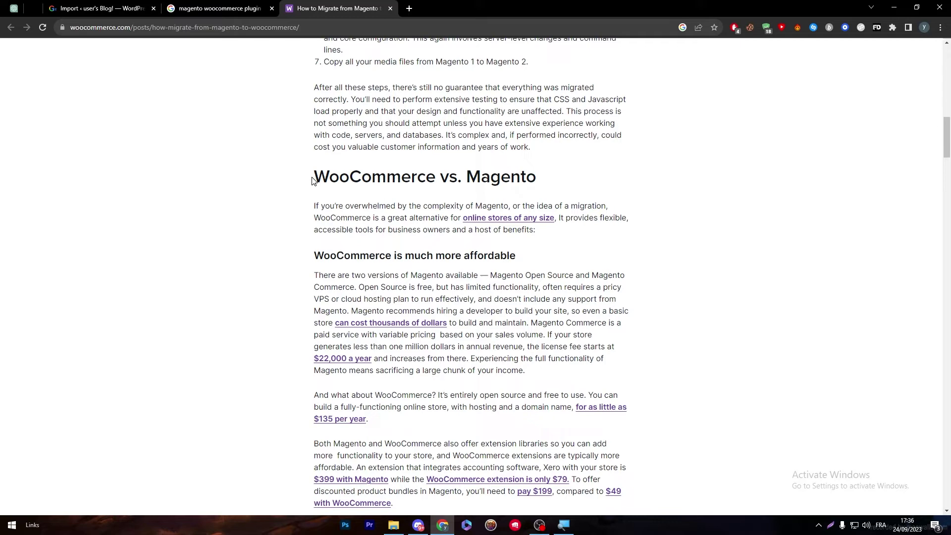
{"action": "left_click", "coordinate": [99, 8]}
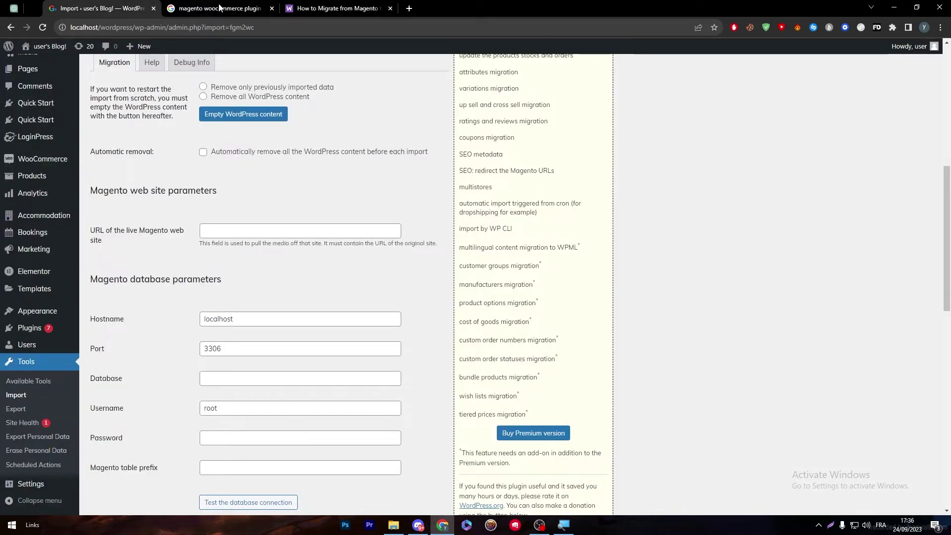
{"action": "scroll", "coordinate": [949, 176], "scroll_direction": "up", "scroll_amount": 3}
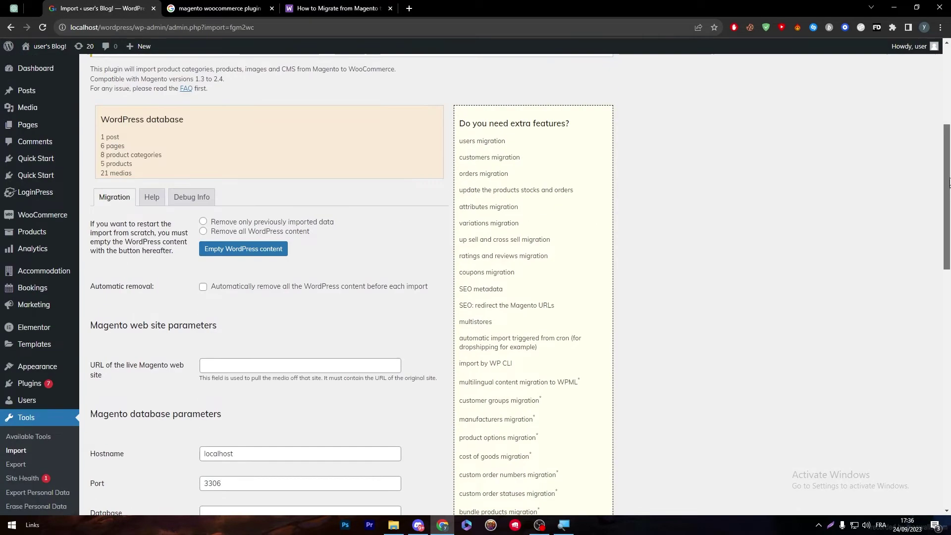
{"action": "scroll", "coordinate": [949, 176], "scroll_direction": "down", "scroll_amount": 1}
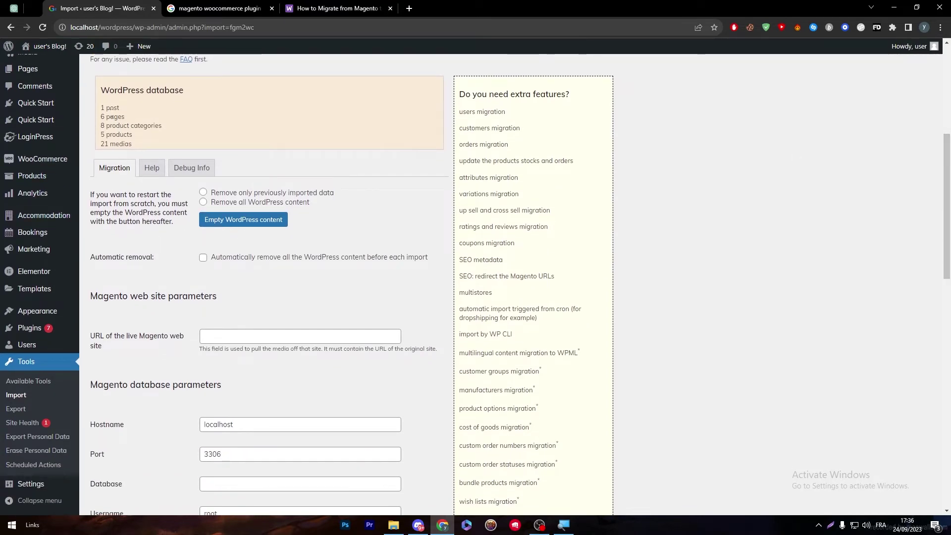
{"action": "scroll", "coordinate": [947, 316], "scroll_direction": "down", "scroll_amount": 4}
{"action": "left_click_drag", "start_coordinate": [946, 316], "coordinate": [927, 302]}
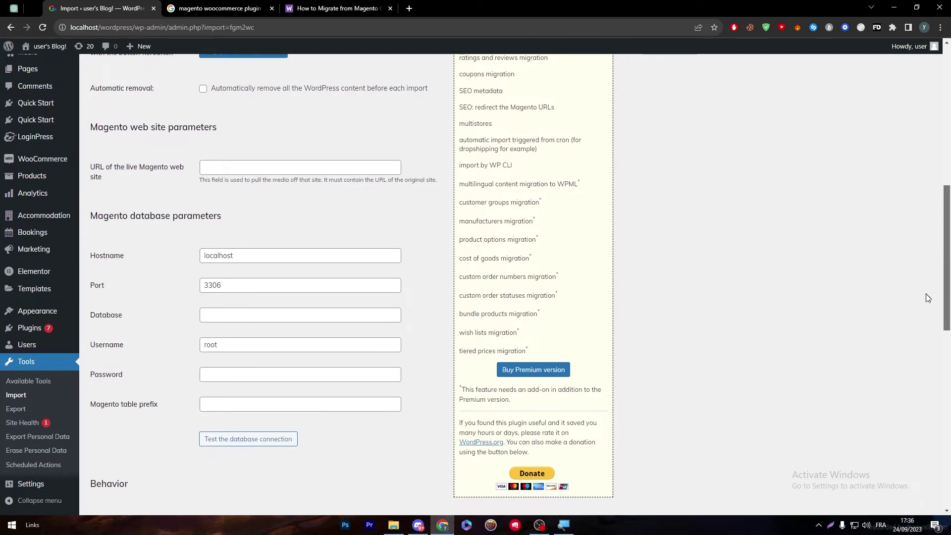
{"action": "right_click", "coordinate": [761, 275]}
{"action": "left_click", "coordinate": [304, 251]}
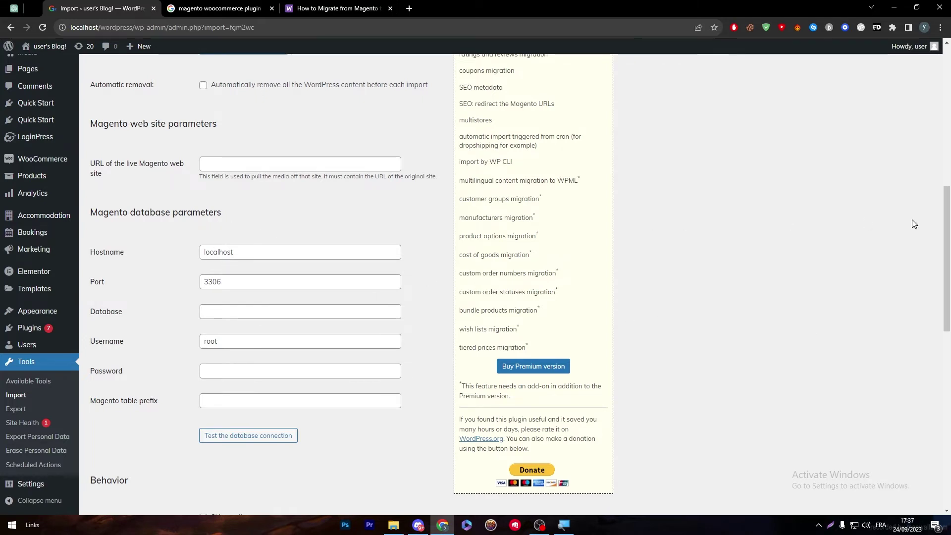
{"action": "scroll", "coordinate": [506, 152], "scroll_direction": "up", "scroll_amount": 5}
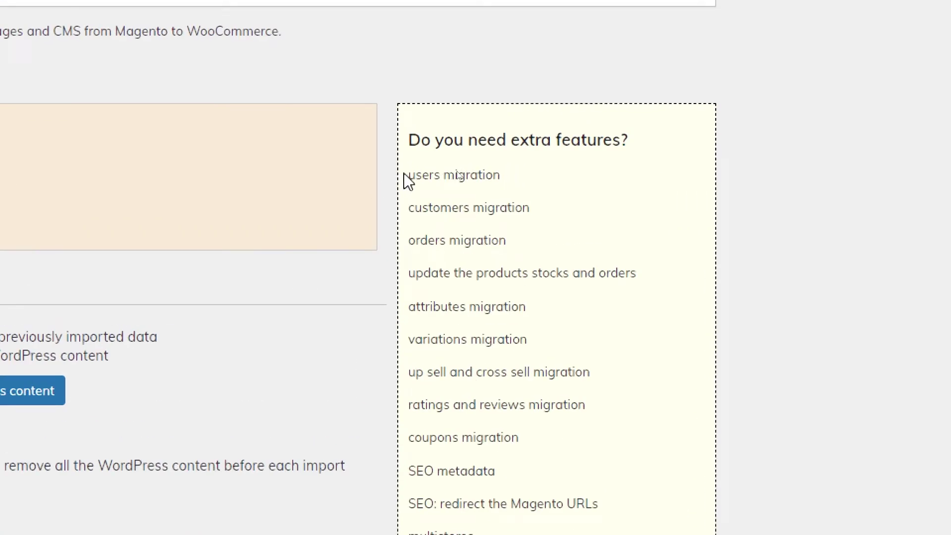
Review the extra features list, including users migration and custom order numbers, then open Buy Premium version
{"action": "left_click_drag", "start_coordinate": [405, 176], "coordinate": [568, 180]}
{"action": "left_click", "coordinate": [573, 189]}
{"action": "scroll", "coordinate": [486, 252], "scroll_direction": "down", "scroll_amount": 1}
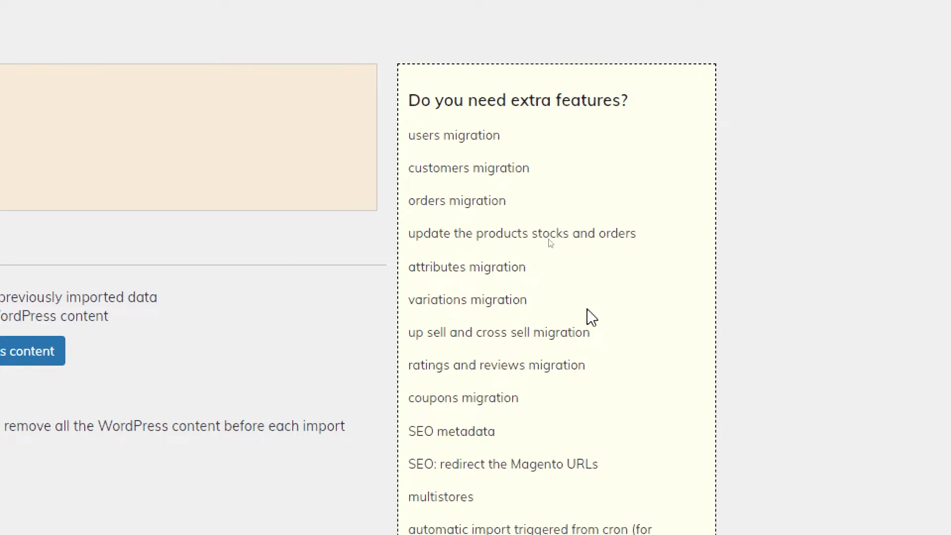
{"action": "scroll", "coordinate": [619, 318], "scroll_direction": "down", "scroll_amount": 1}
{"action": "scroll", "coordinate": [620, 318], "scroll_direction": "down", "scroll_amount": 3}
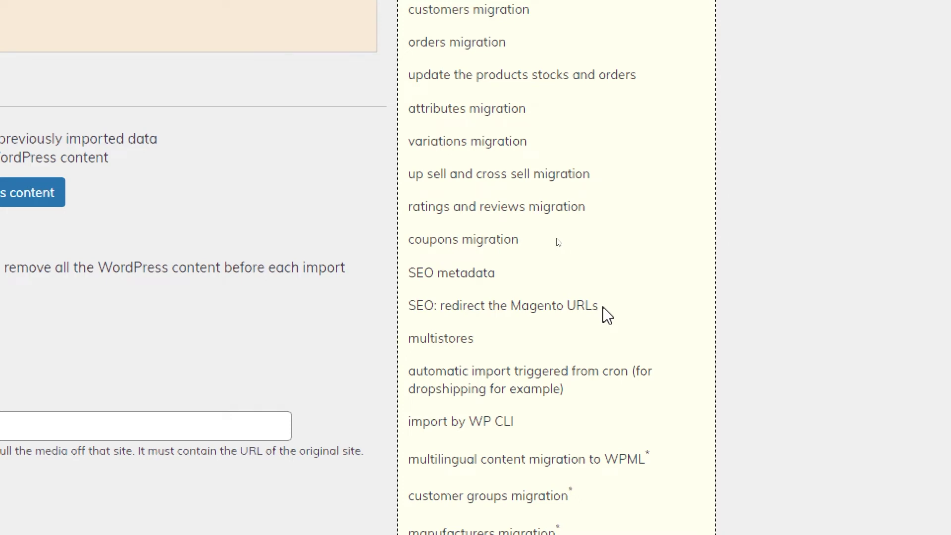
{"action": "scroll", "coordinate": [608, 316], "scroll_direction": "down", "scroll_amount": 8}
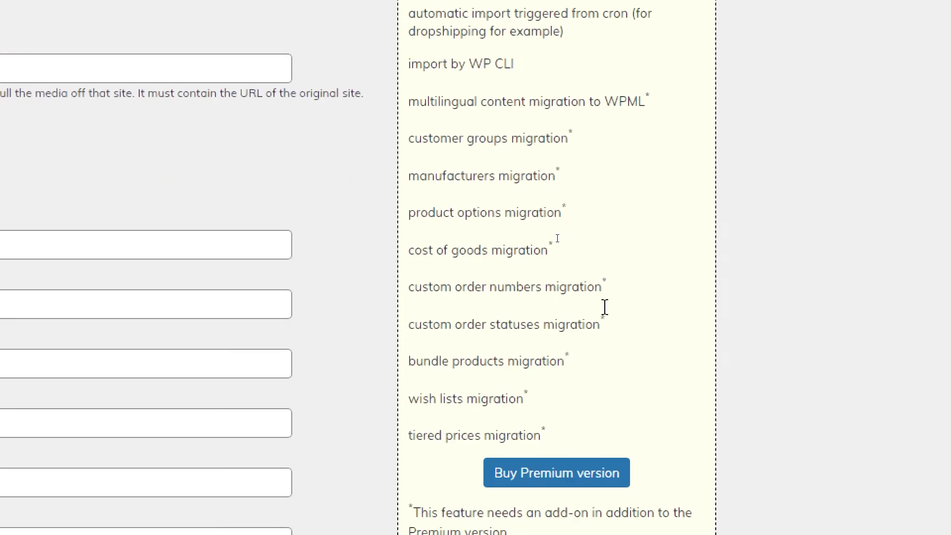
{"action": "scroll", "coordinate": [602, 312], "scroll_direction": "up", "scroll_amount": 1}
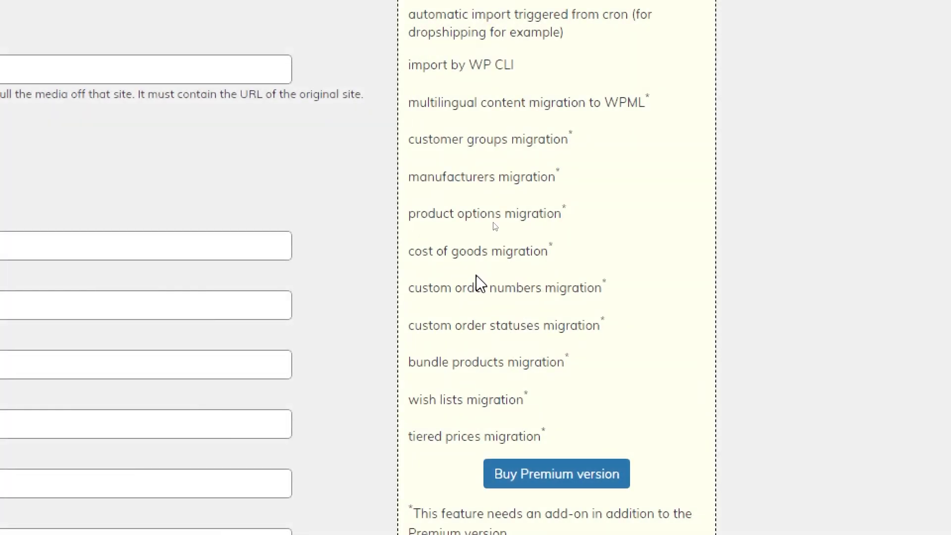
{"action": "double_click", "coordinate": [472, 282]}
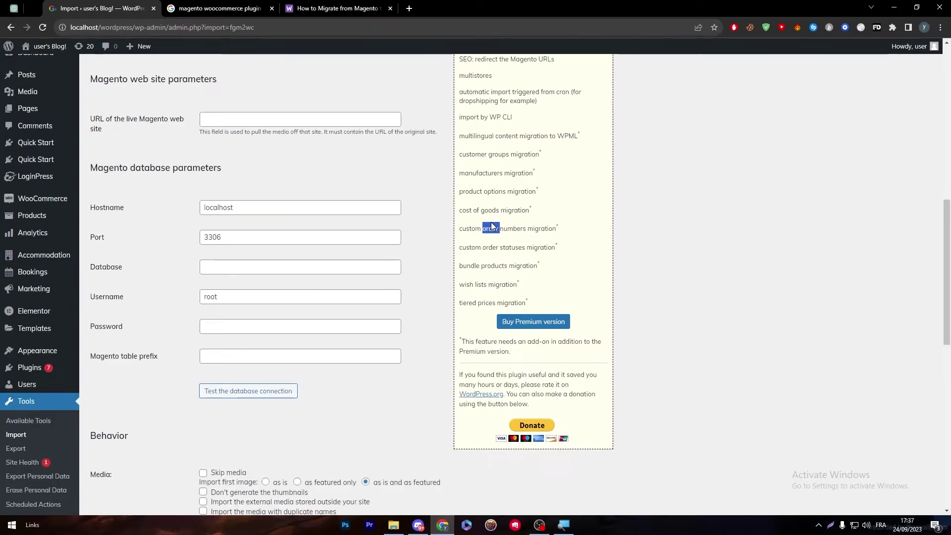
{"action": "left_click", "coordinate": [541, 321]}
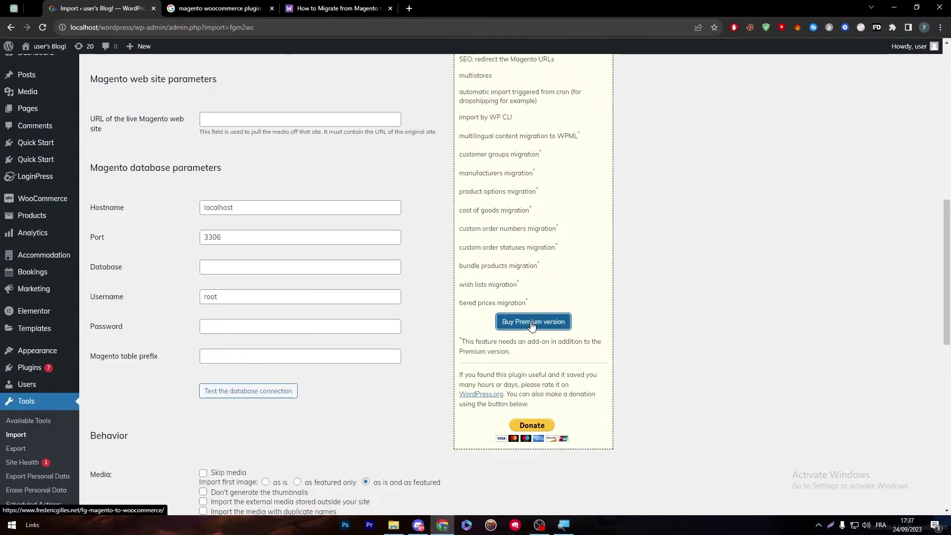
On the FG Magento to WooCommerce product tab, buy the Premium version for 99.99€
{"action": "left_click", "coordinate": [232, 7]}
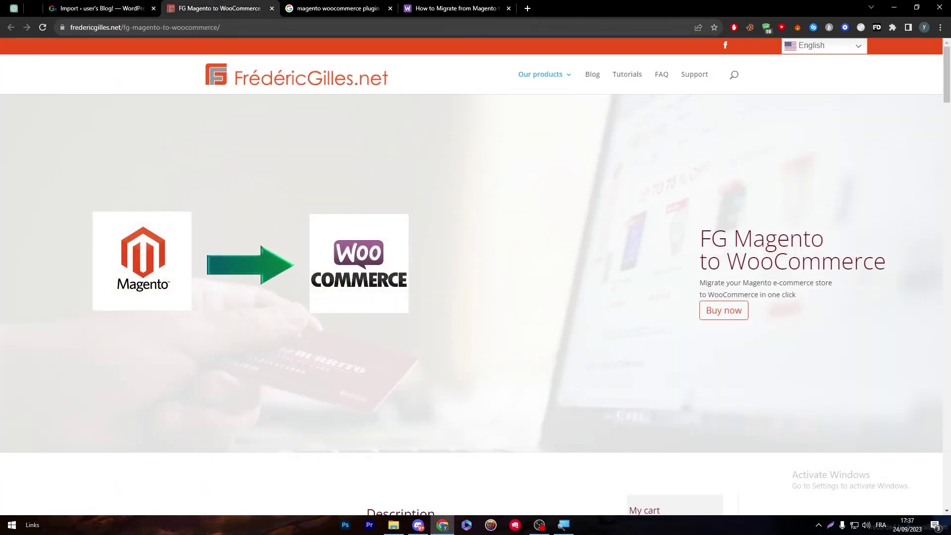
{"action": "left_click", "coordinate": [725, 311]}
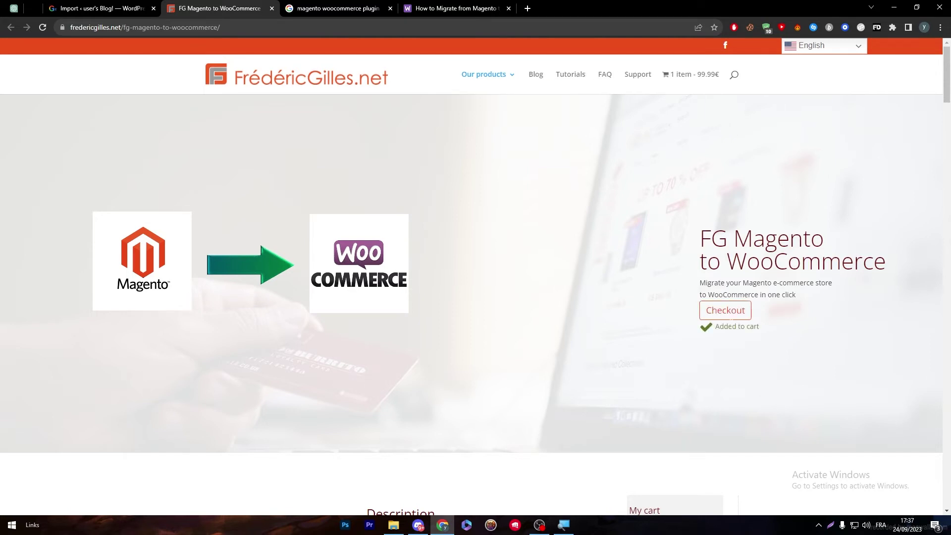
{"action": "left_click", "coordinate": [727, 312]}
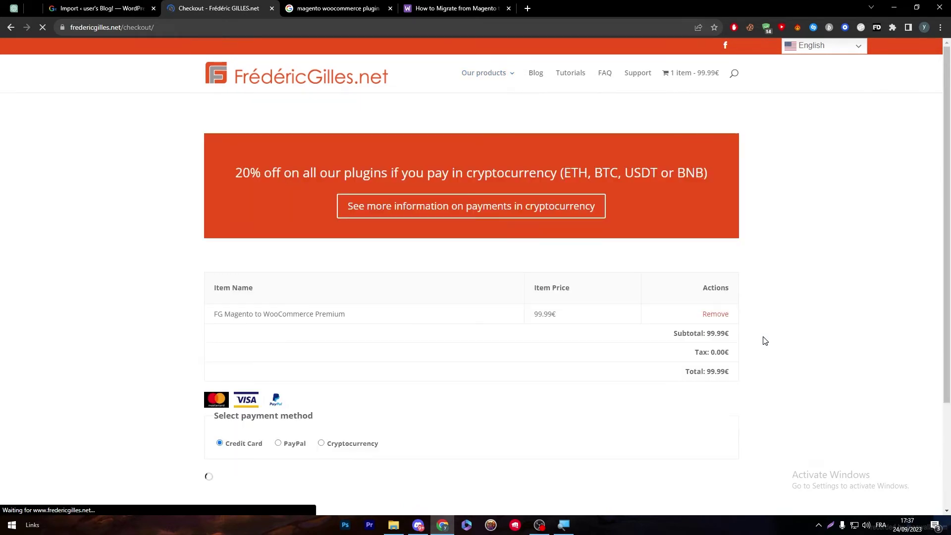
Scroll through the 99.99€ checkout page, then return to the WordPress Import tab
{"action": "scroll", "coordinate": [931, 279], "scroll_direction": "down", "scroll_amount": 2}
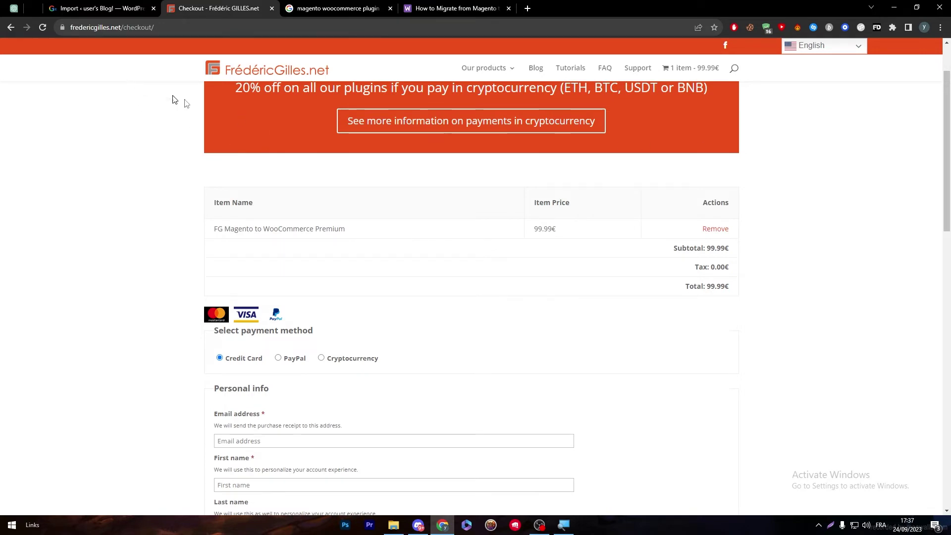
{"action": "scroll", "coordinate": [839, 178], "scroll_direction": "up", "scroll_amount": 2}
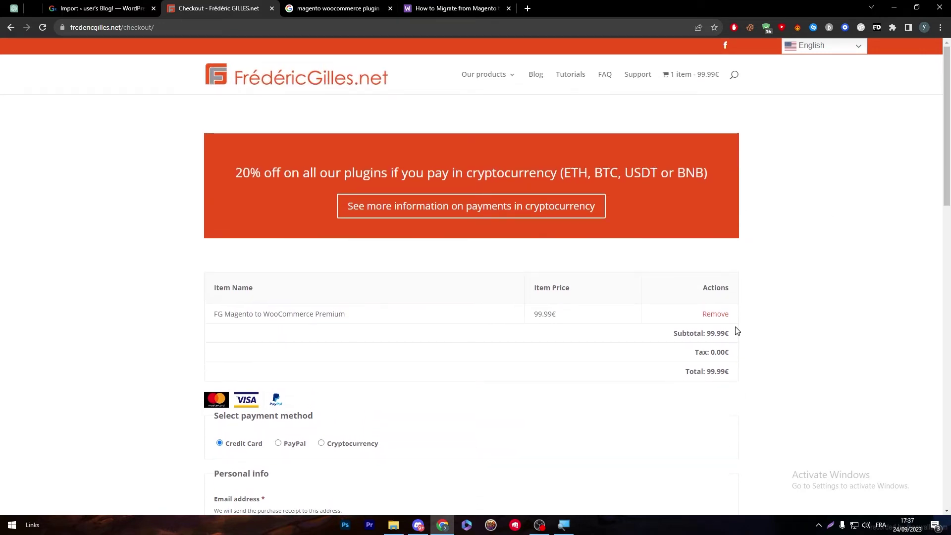
{"action": "scroll", "coordinate": [941, 263], "scroll_direction": "down", "scroll_amount": 12}
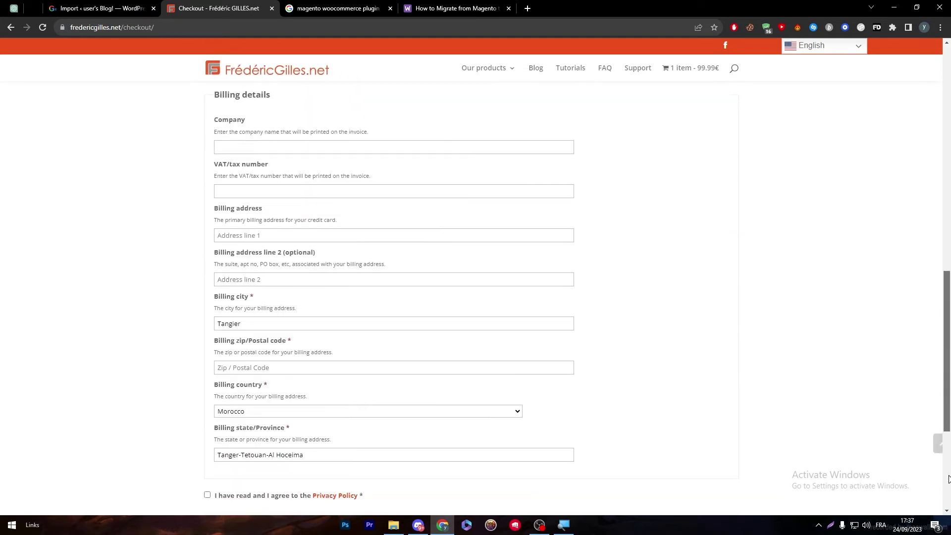
{"action": "scroll", "coordinate": [947, 478], "scroll_direction": "down", "scroll_amount": 5}
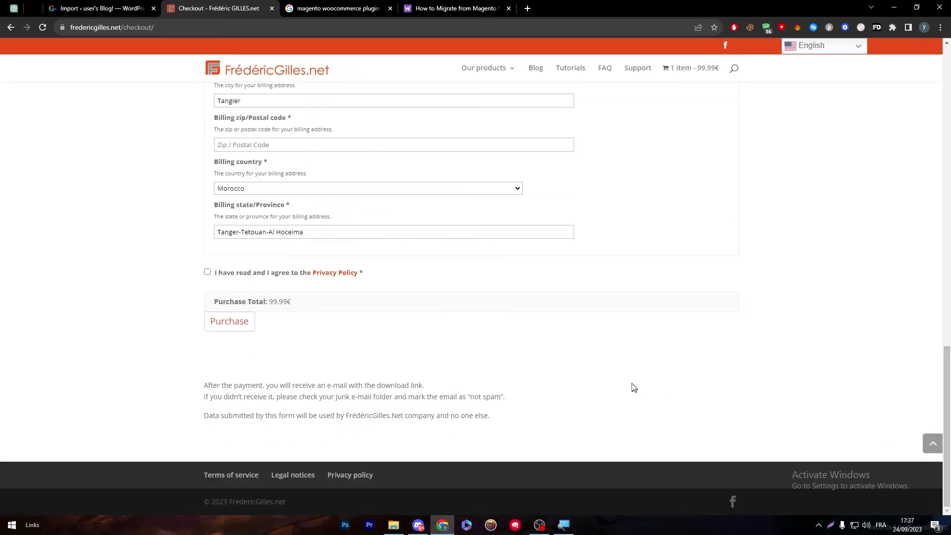
{"action": "left_click", "coordinate": [99, 8]}
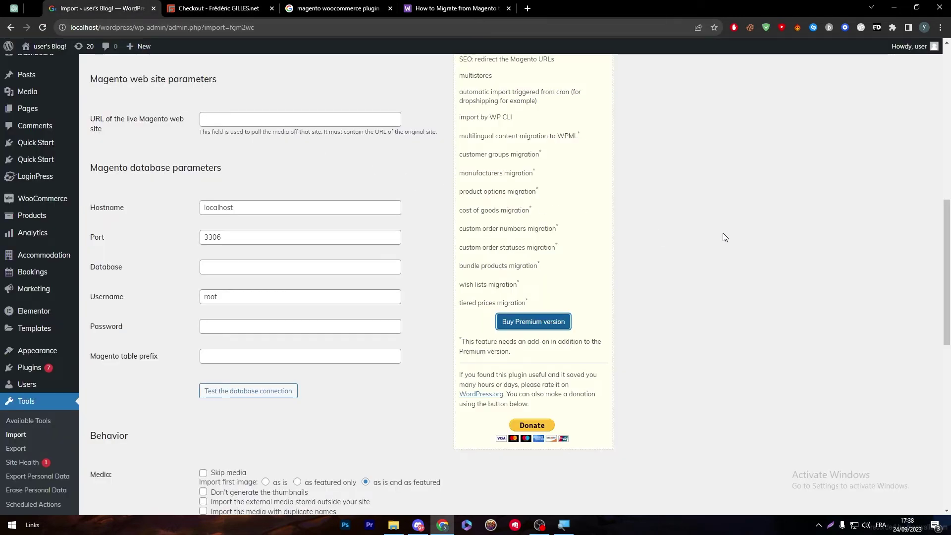
Empty all WordPress content using 'Remove all WordPress content' and confirm the deletion
{"action": "scroll", "coordinate": [947, 228], "scroll_direction": "up", "scroll_amount": 5}
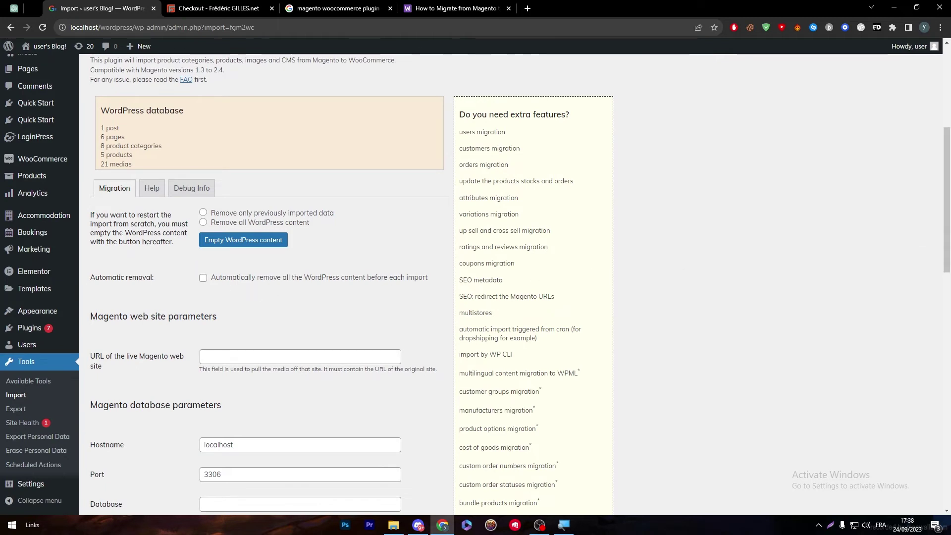
{"action": "triple_click", "coordinate": [147, 249]}
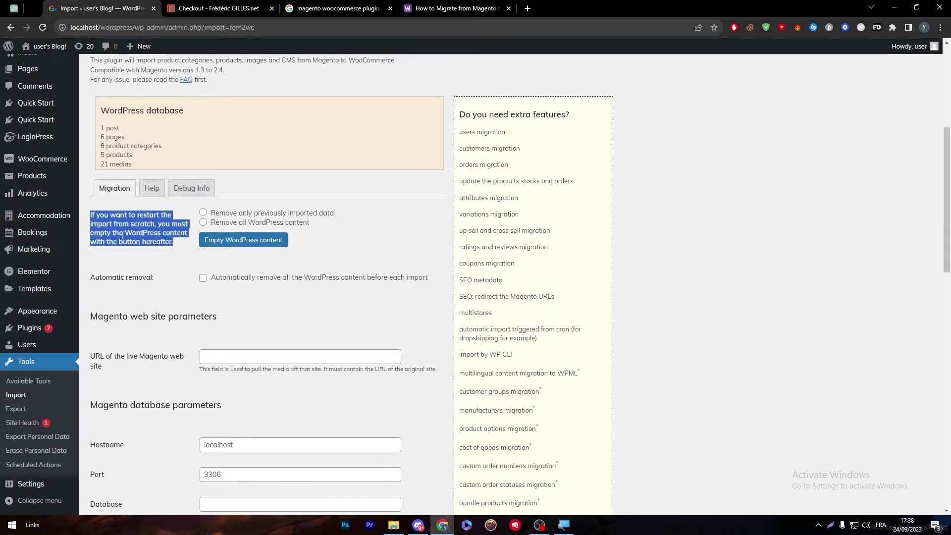
{"action": "double_click", "coordinate": [147, 249]}
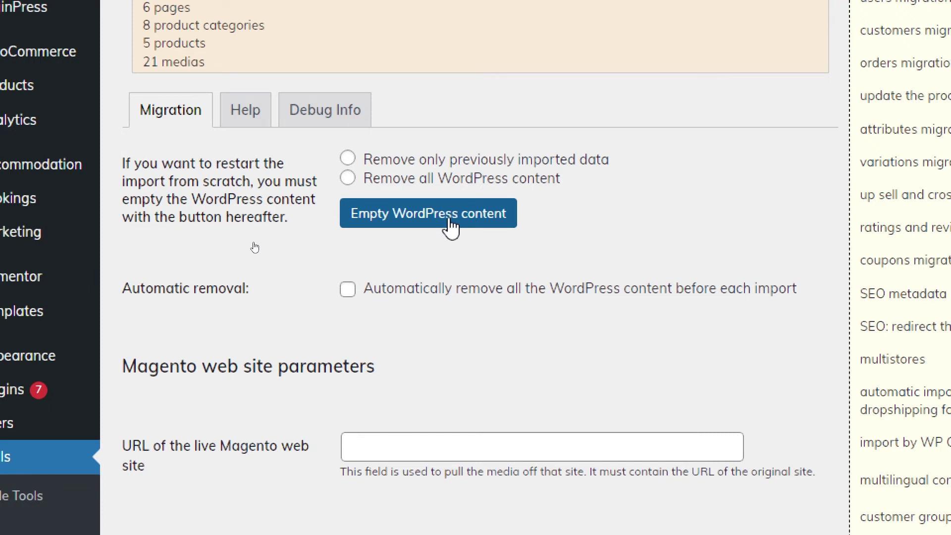
{"action": "left_click", "coordinate": [451, 227]}
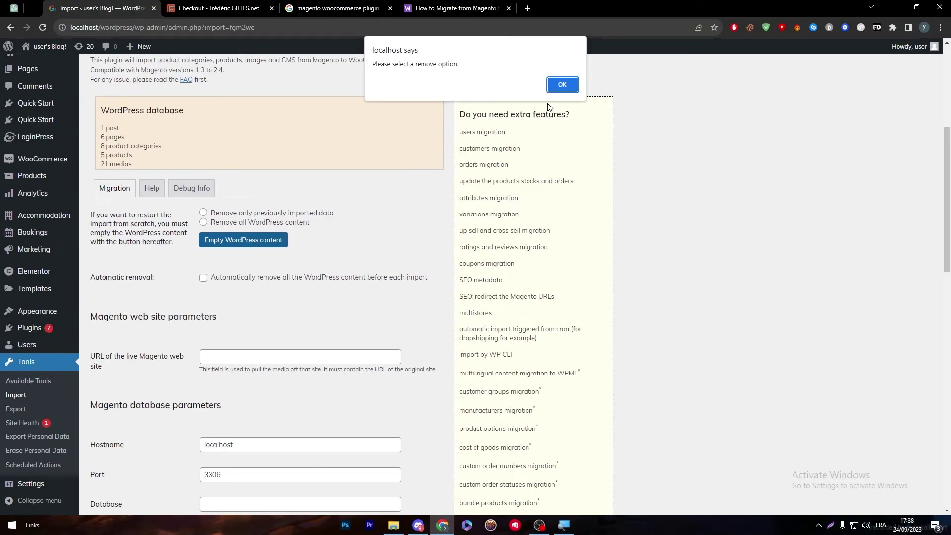
{"action": "left_click", "coordinate": [561, 85]}
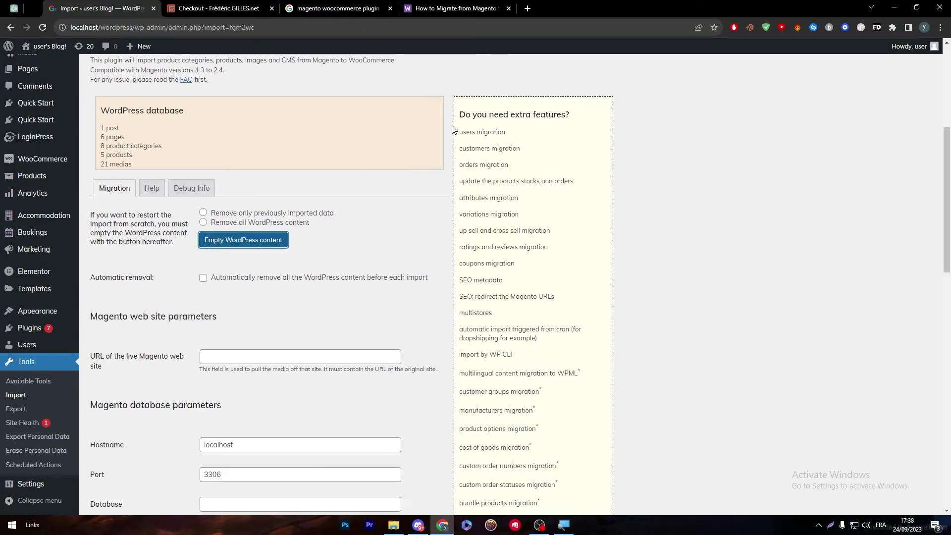
{"action": "left_click", "coordinate": [252, 223]}
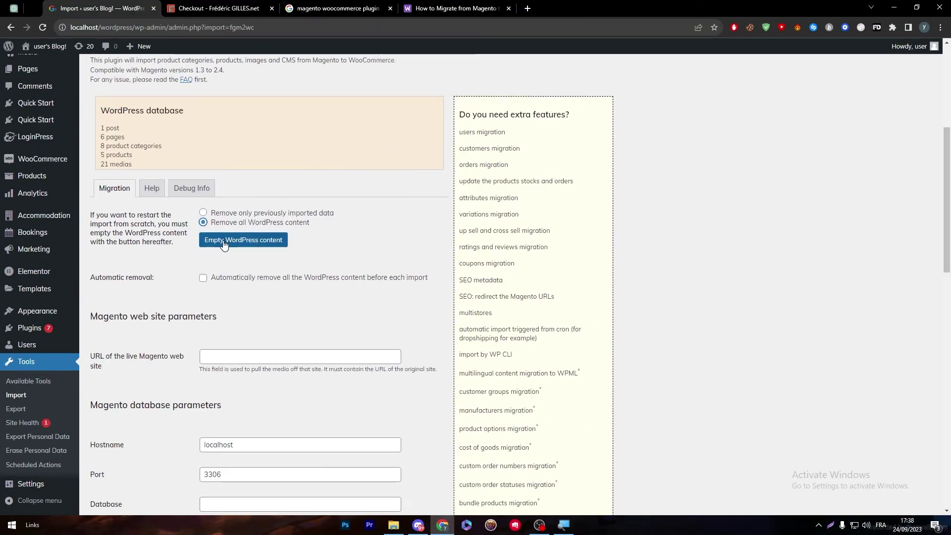
{"action": "left_click", "coordinate": [249, 243]}
{"action": "left_click", "coordinate": [527, 86]}
Set the removal option back to 'Remove only previously imported data'
{"action": "left_click", "coordinate": [262, 214]}
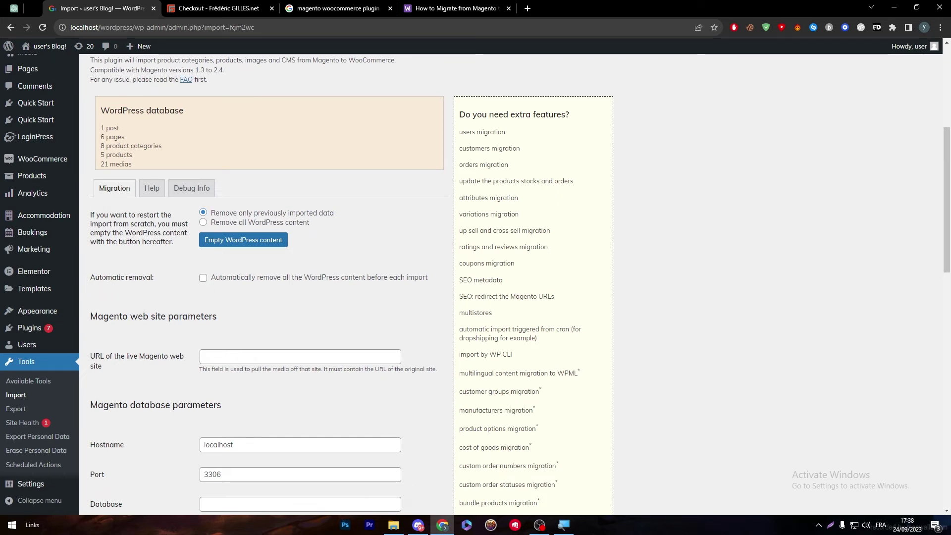
{"action": "left_click_drag", "start_coordinate": [102, 279], "coordinate": [153, 287]}
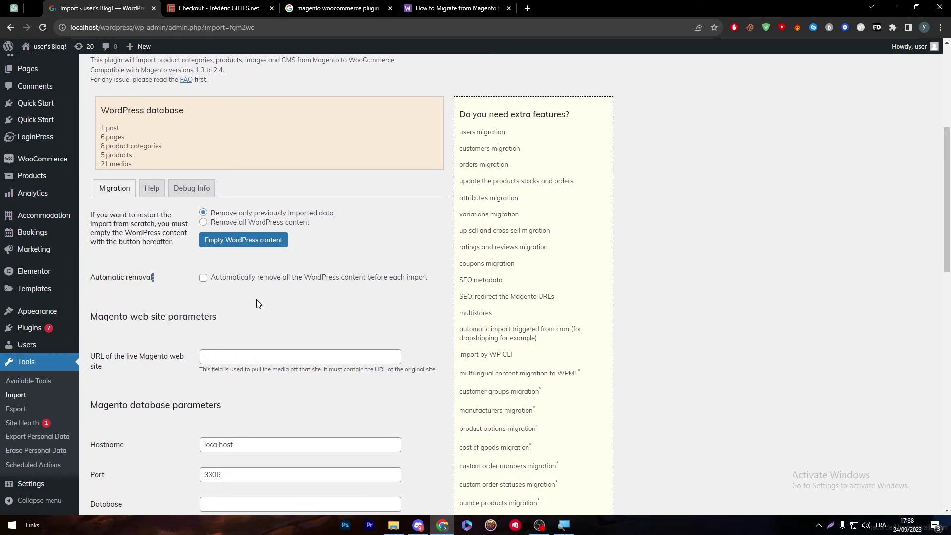
{"action": "left_click", "coordinate": [270, 332]}
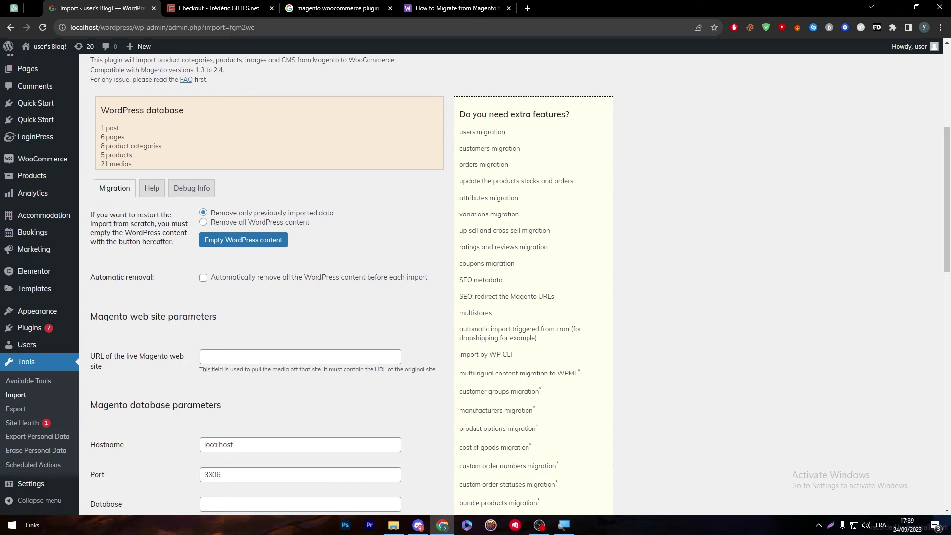
Run 'Test the database connection' for the localhost:3306 Magento database parameters
{"action": "scroll", "coordinate": [475, 285], "scroll_direction": "down", "scroll_amount": 2}
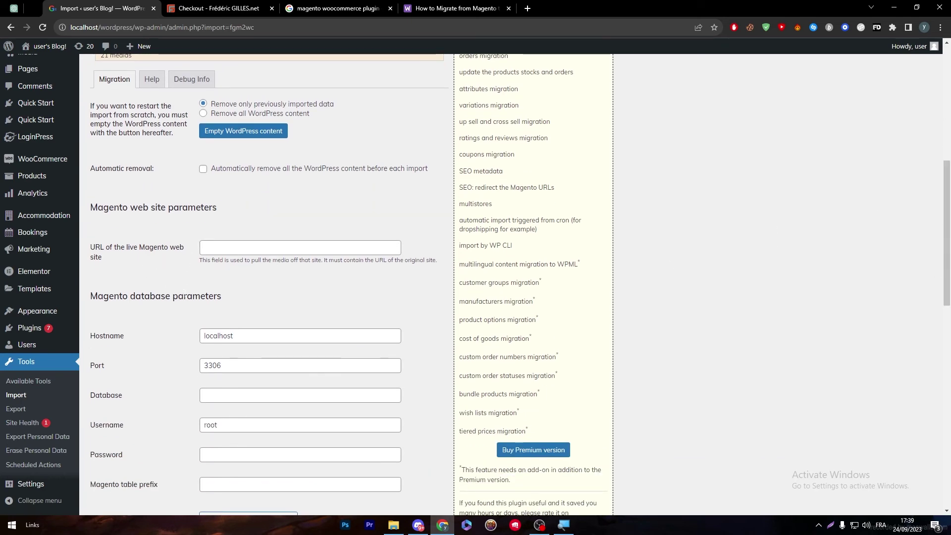
{"action": "left_click_drag", "start_coordinate": [97, 297], "coordinate": [138, 303]}
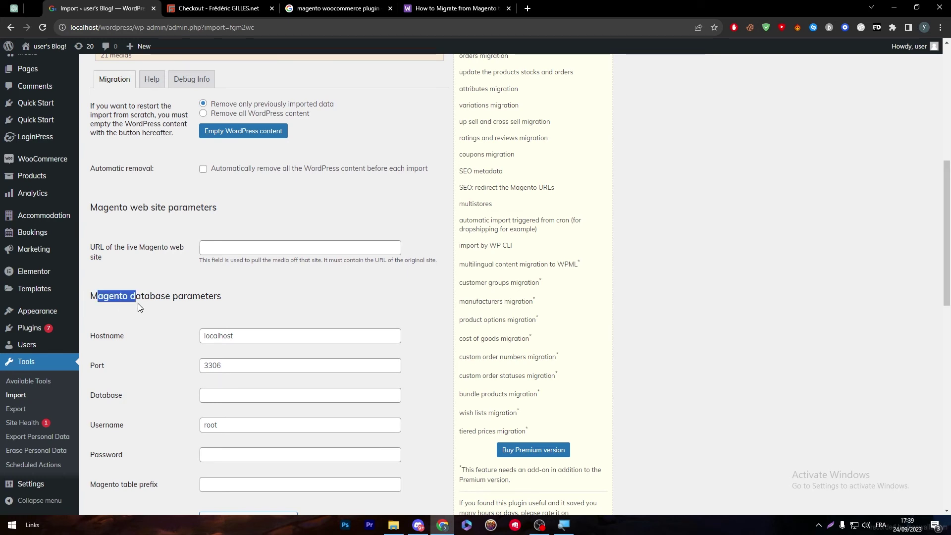
{"action": "left_click", "coordinate": [137, 303]}
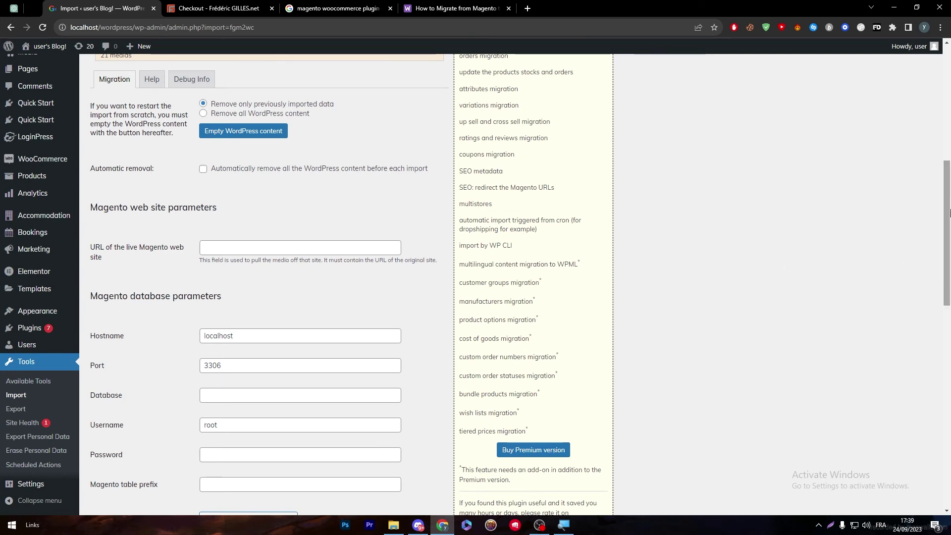
{"action": "scroll", "coordinate": [155, 299], "scroll_direction": "down", "scroll_amount": 3}
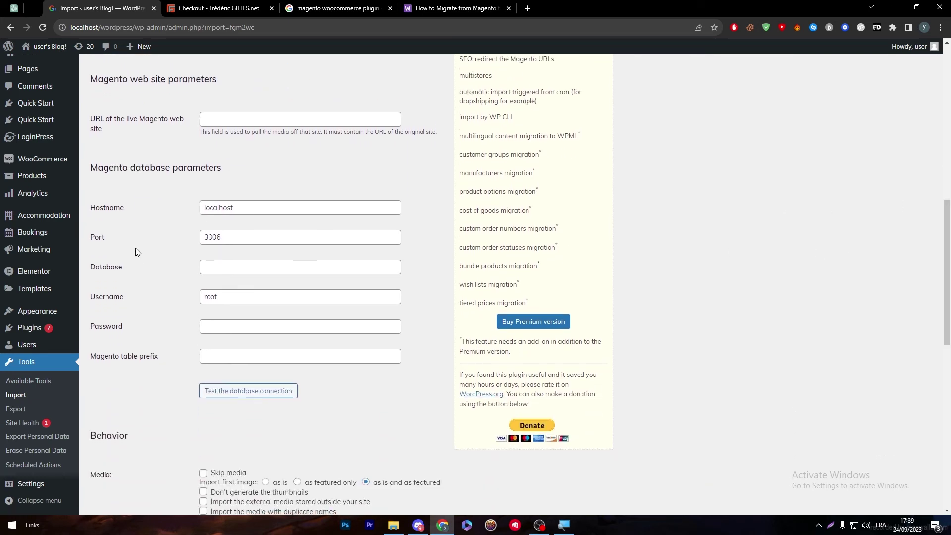
{"action": "left_click_drag", "start_coordinate": [948, 242], "coordinate": [936, 328]}
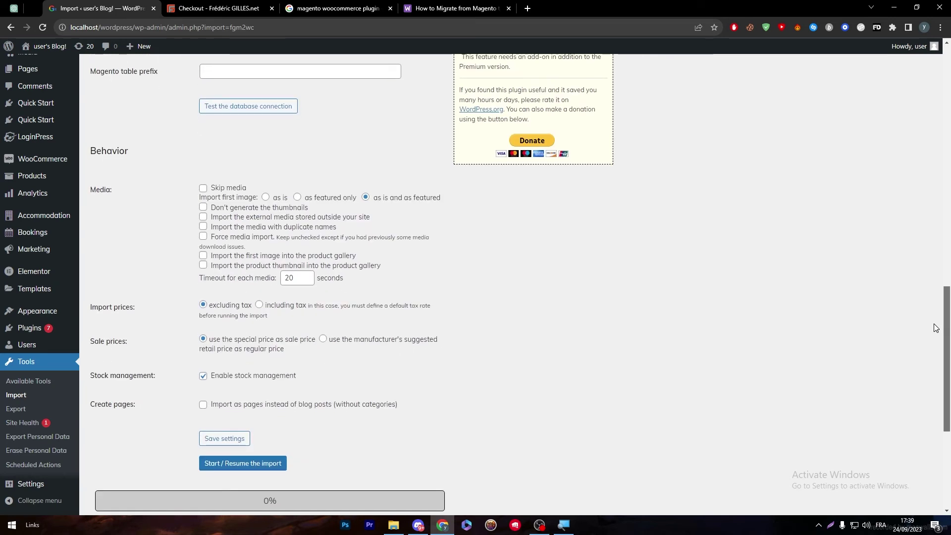
{"action": "left_click", "coordinate": [248, 107]}
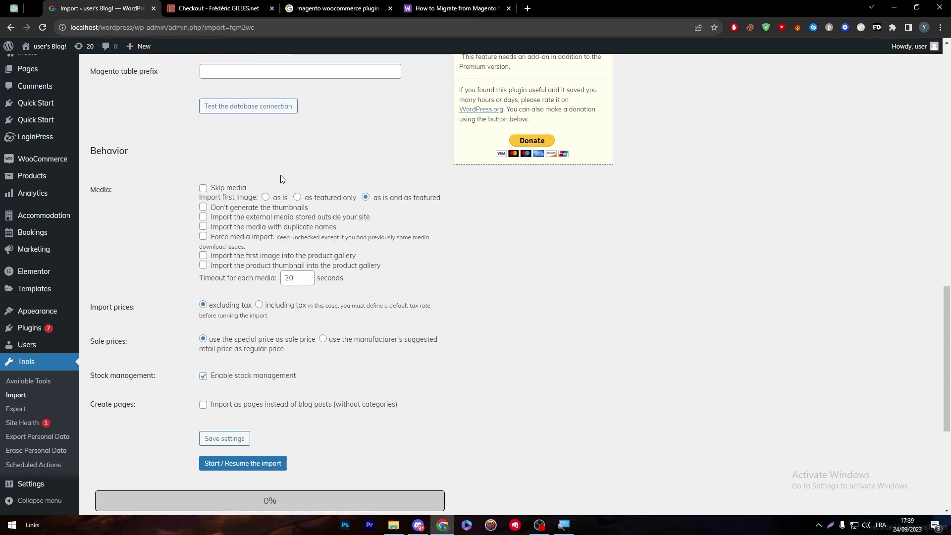
{"action": "left_click_drag", "start_coordinate": [947, 298], "coordinate": [926, 193]}
Launch 'Start / Resume the import' and review the log showing the new run's undefined message
{"action": "scroll", "coordinate": [920, 200], "scroll_direction": "down", "scroll_amount": 8}
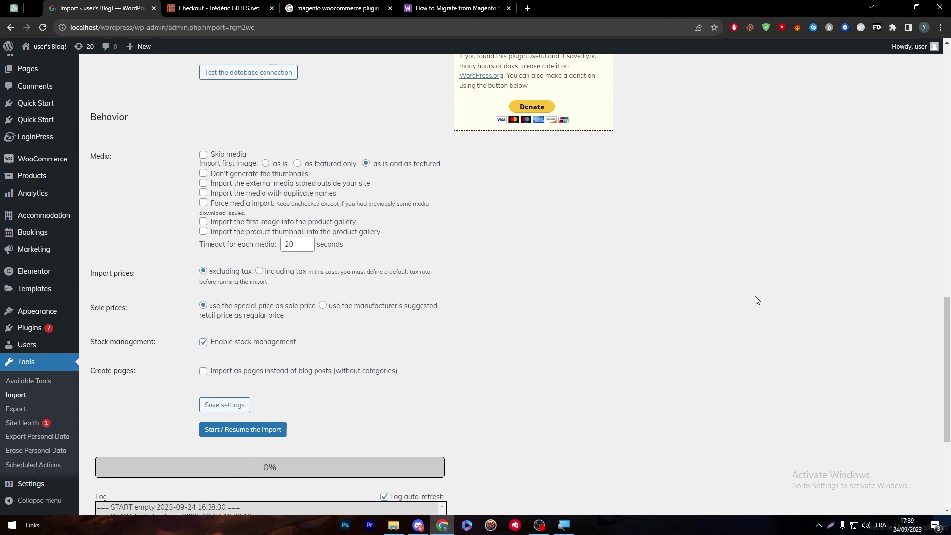
{"action": "scroll", "coordinate": [949, 366], "scroll_direction": "down", "scroll_amount": 1}
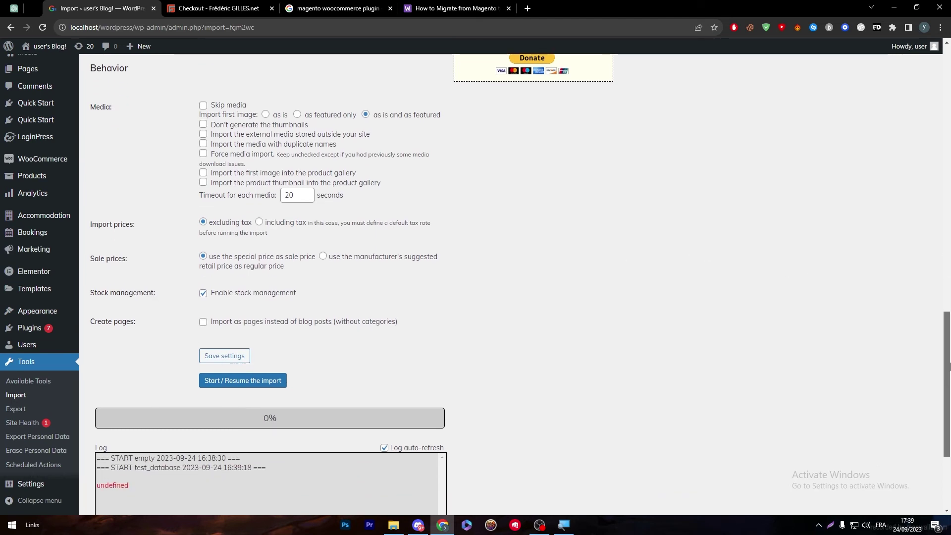
{"action": "scroll", "coordinate": [950, 366], "scroll_direction": "up", "scroll_amount": 1}
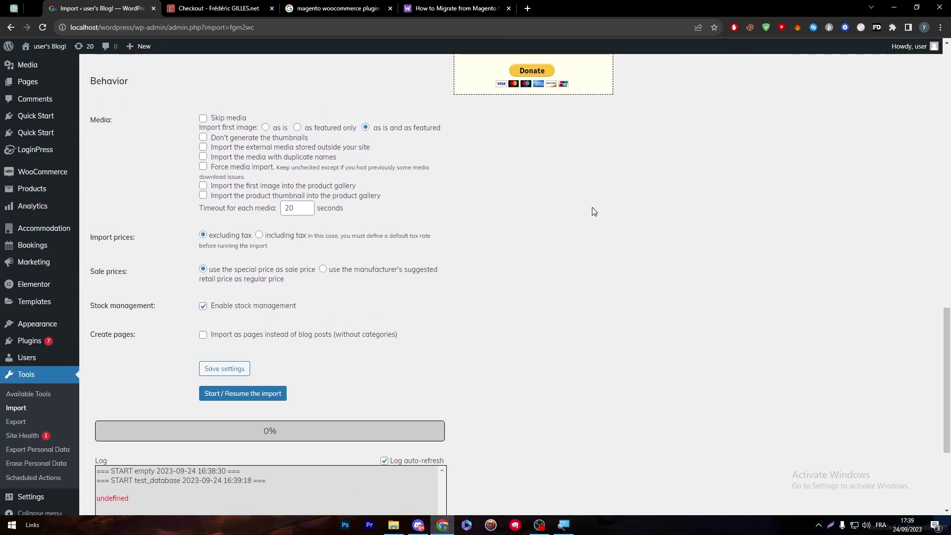
{"action": "left_click", "coordinate": [228, 393]}
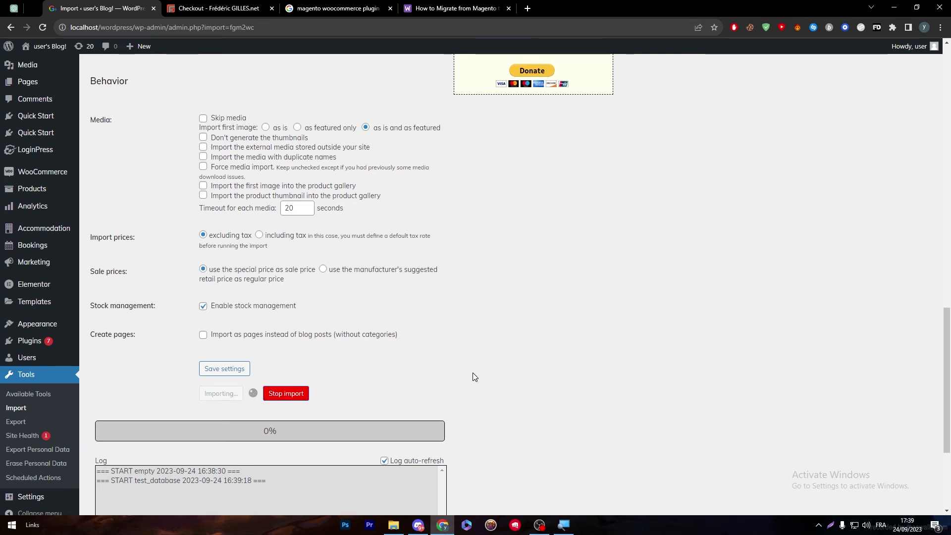
{"action": "scroll", "coordinate": [949, 374], "scroll_direction": "down", "scroll_amount": 1}
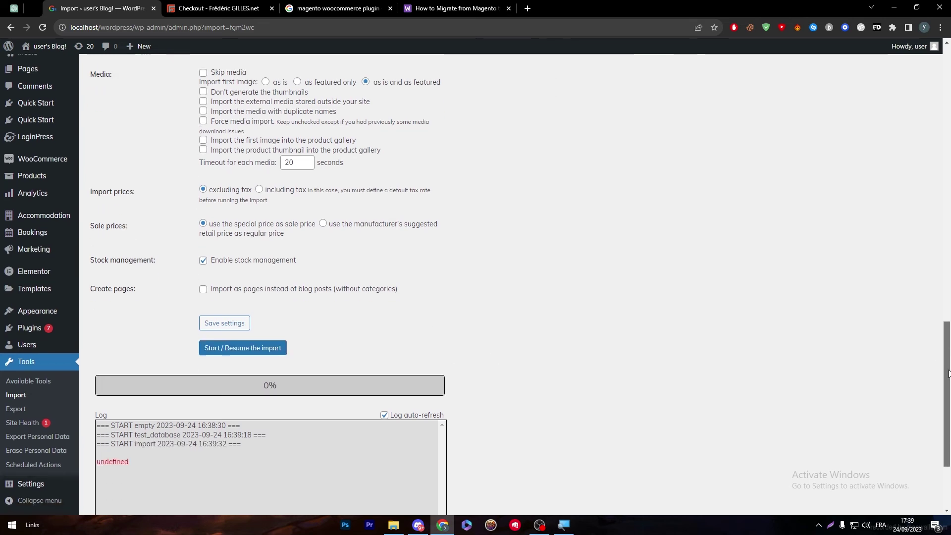
{"action": "scroll", "coordinate": [949, 374], "scroll_direction": "down", "scroll_amount": 1}
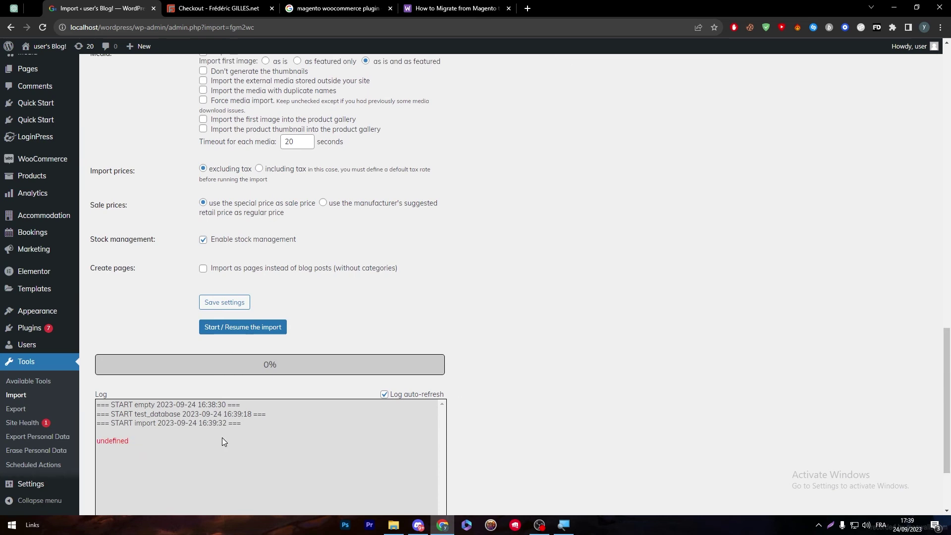
{"action": "scroll", "coordinate": [222, 438], "scroll_direction": "up", "scroll_amount": 7}
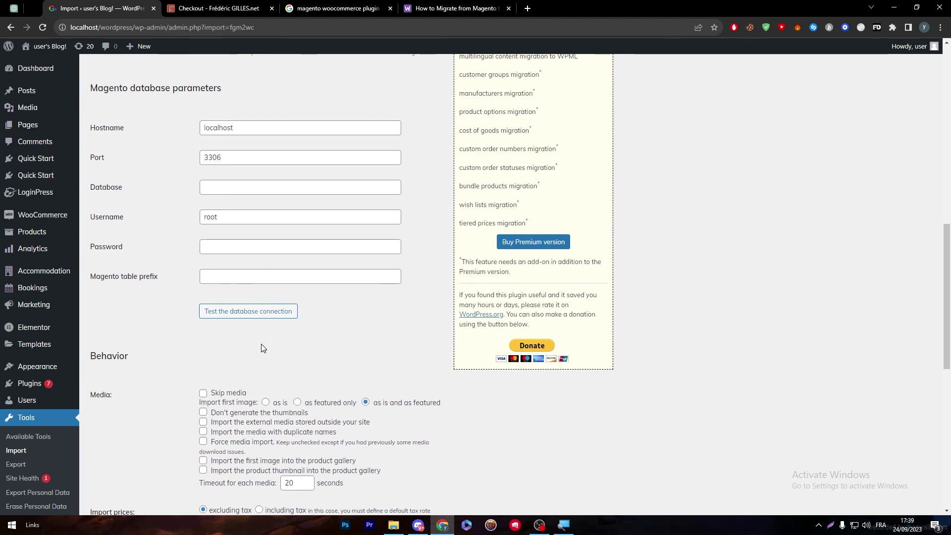
{"action": "left_click_drag", "start_coordinate": [207, 391], "coordinate": [725, 287]}
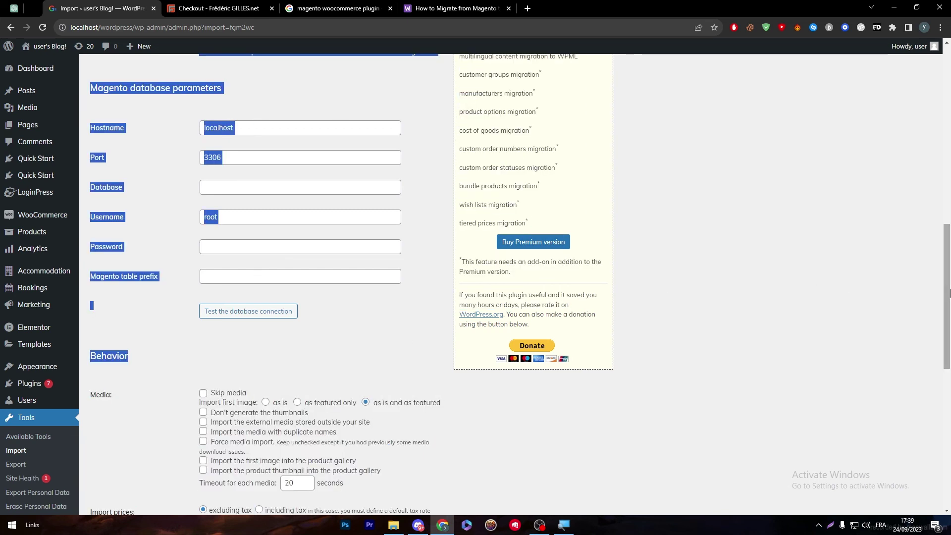
{"action": "left_click", "coordinate": [842, 302]}
{"action": "scroll", "coordinate": [928, 322], "scroll_direction": "down", "scroll_amount": 3}
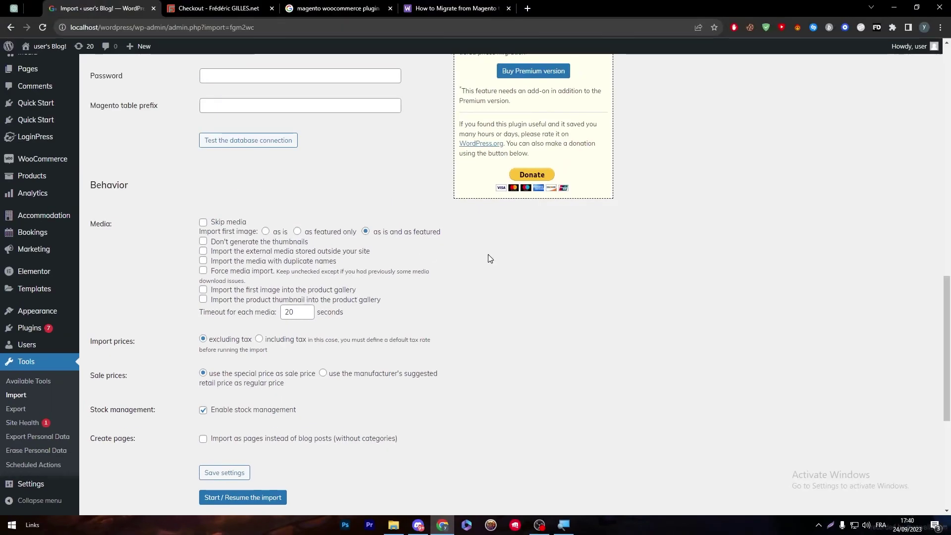
{"action": "scroll", "coordinate": [91, 339], "scroll_direction": "down", "scroll_amount": 6}
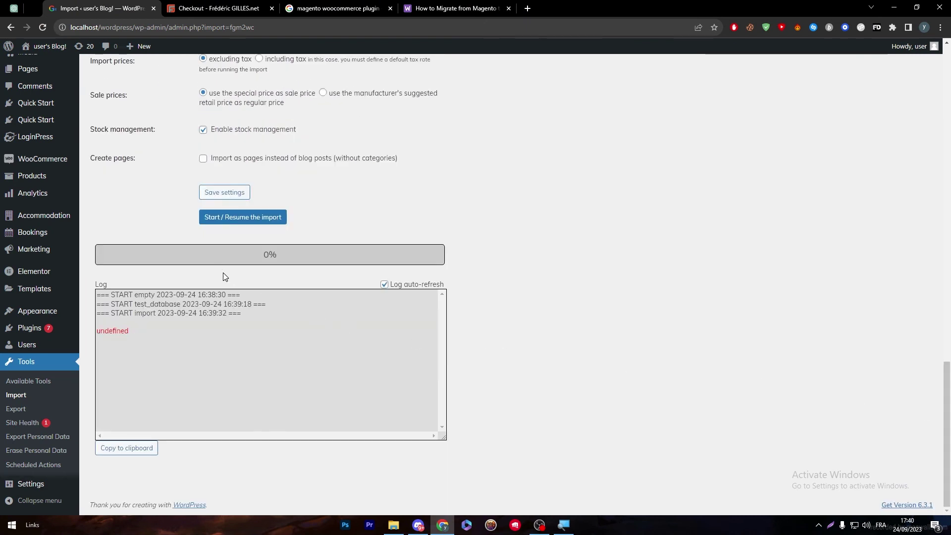